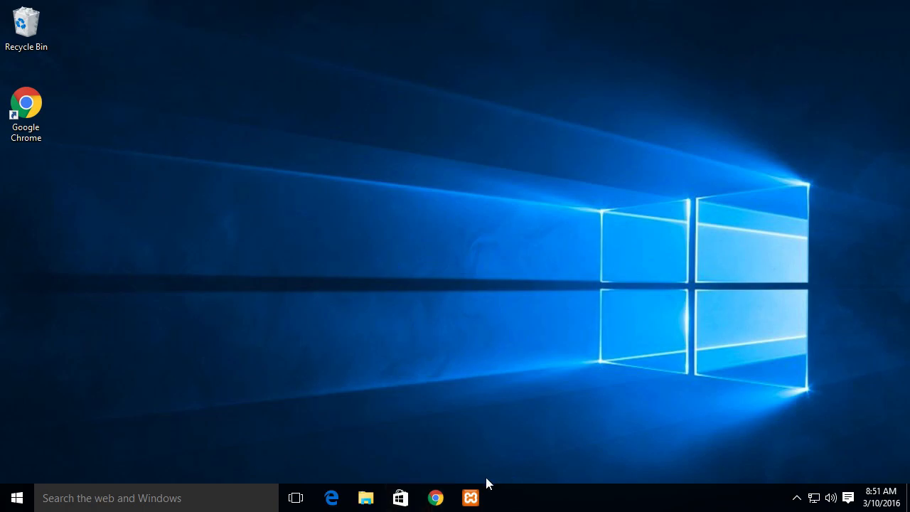
Open Google Chrome, search Google for XAMPP and open the Apache Friends website from the results
{"action": "left_click", "coordinate": [435, 498]}
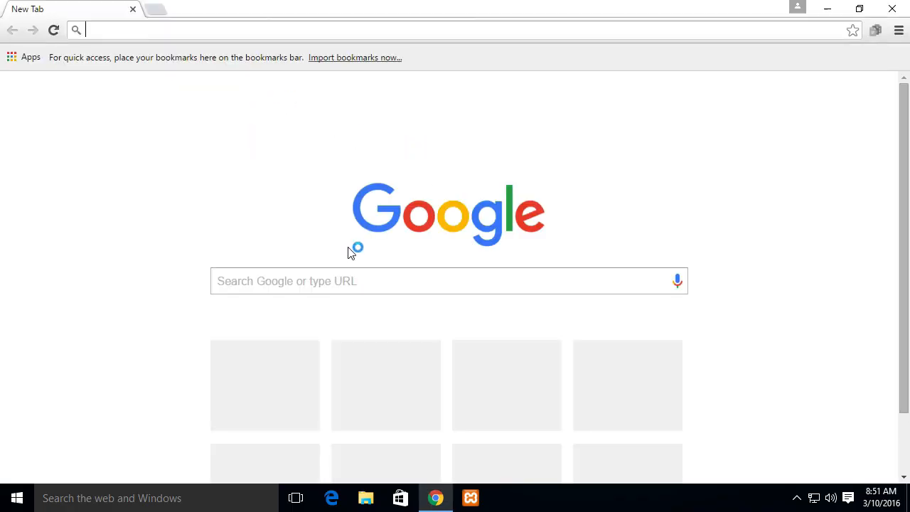
{"action": "left_click", "coordinate": [376, 278]}
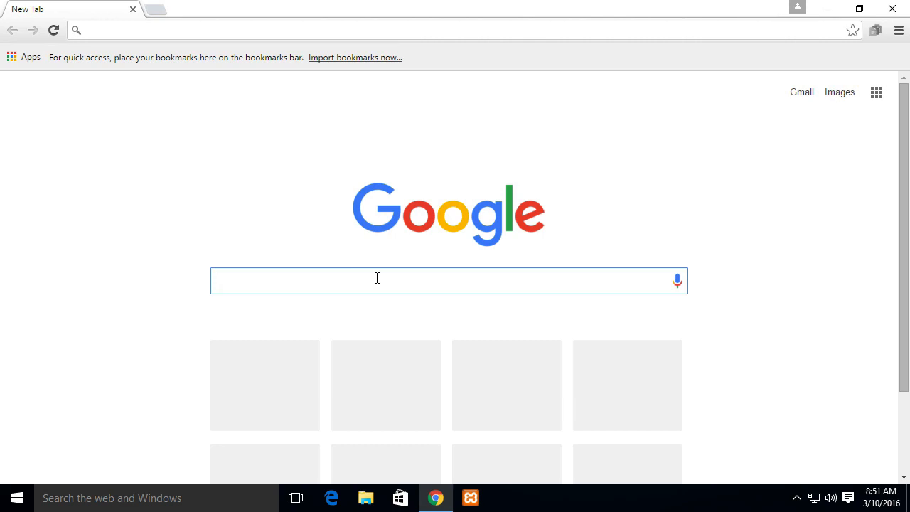
{"action": "type", "text": "xammp"}
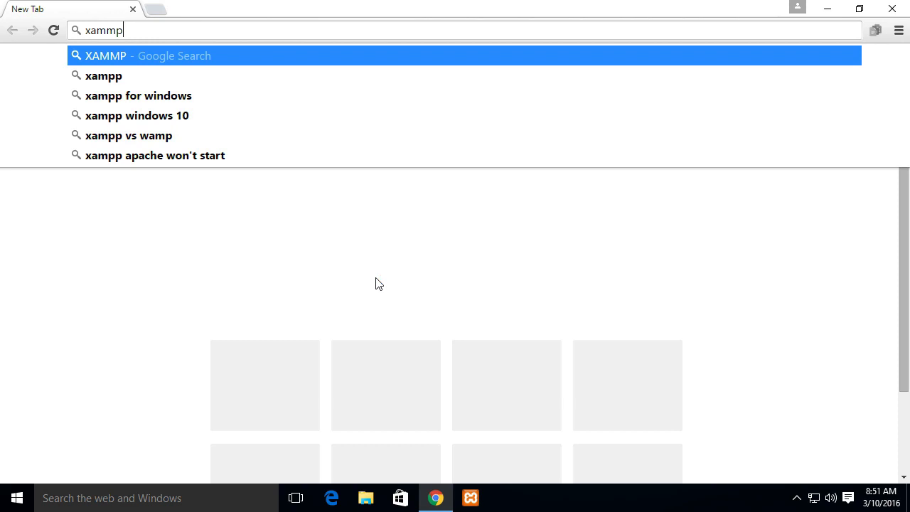
{"action": "key", "text": "Return"}
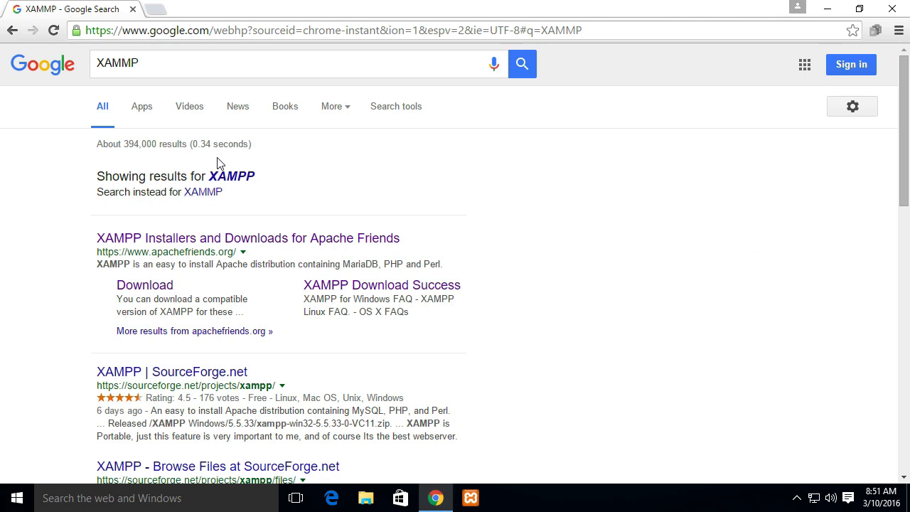
{"action": "left_click", "coordinate": [232, 175]}
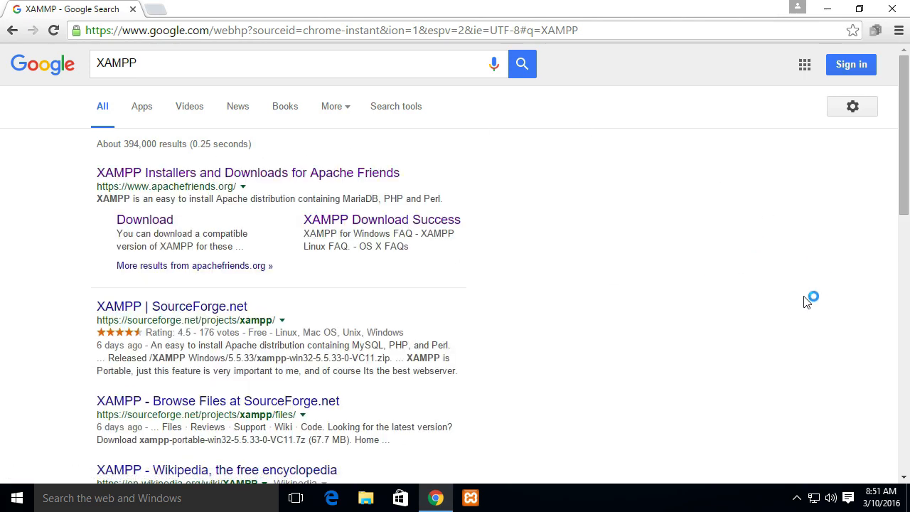
{"action": "left_click", "coordinate": [334, 174]}
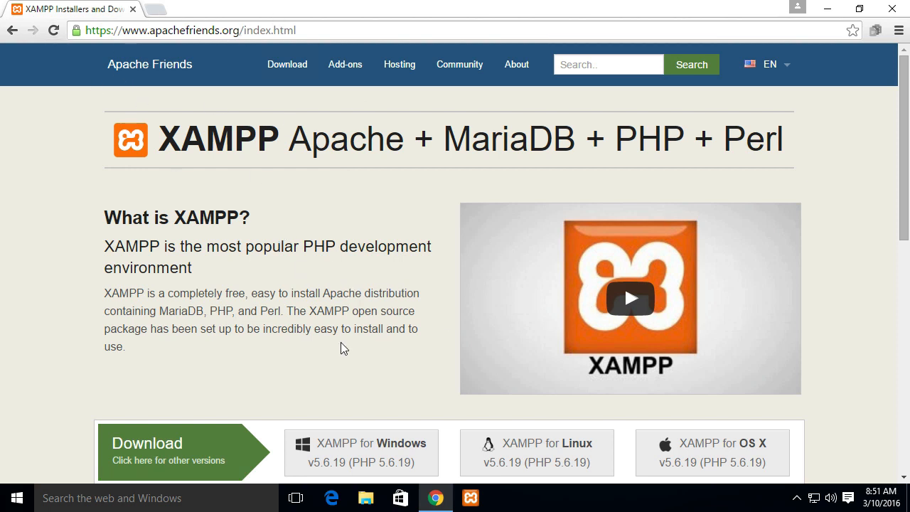
Go to the PHP 7 download page and download the 32-bit XAMPP for Windows 7.0.4 / PHP 7.0.4 installer
{"action": "left_click_drag", "start_coordinate": [905, 140], "coordinate": [907, 188]}
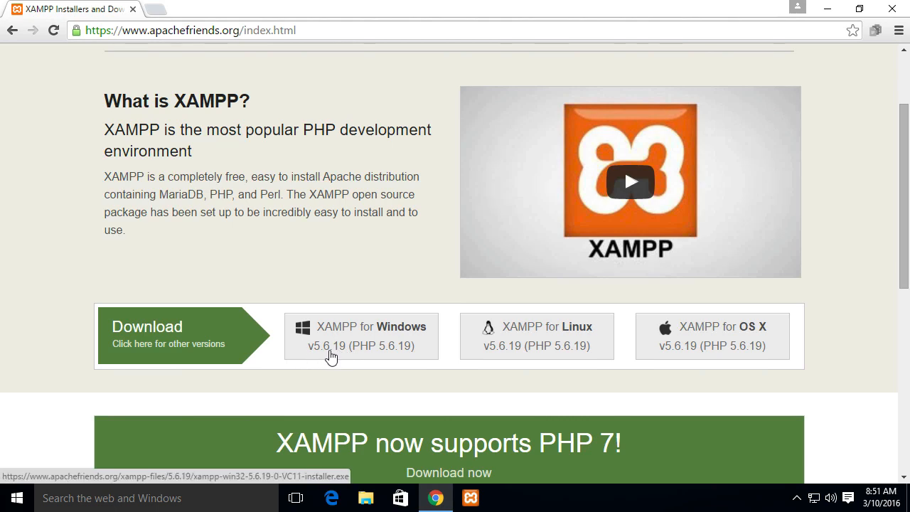
{"action": "scroll", "coordinate": [853, 304], "scroll_direction": "up", "scroll_amount": 2}
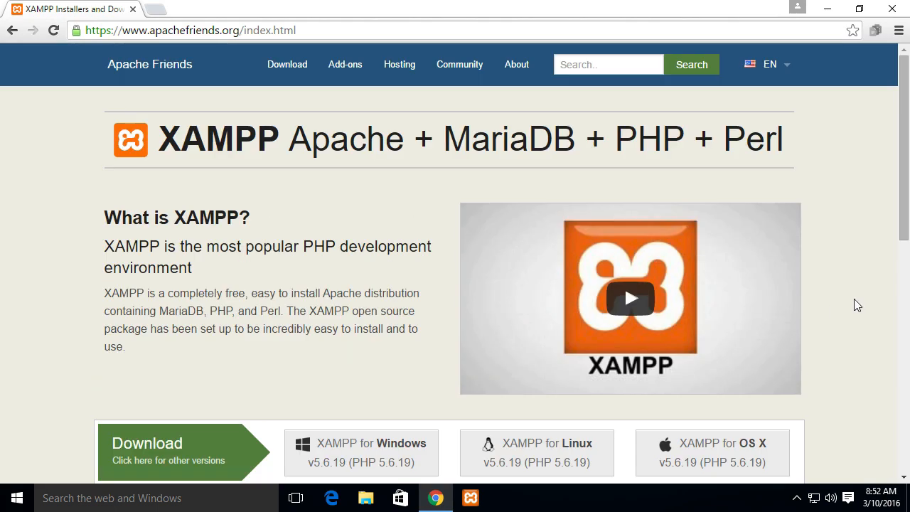
{"action": "scroll", "coordinate": [856, 304], "scroll_direction": "down", "scroll_amount": 1}
{"action": "scroll", "coordinate": [857, 304], "scroll_direction": "down", "scroll_amount": 5}
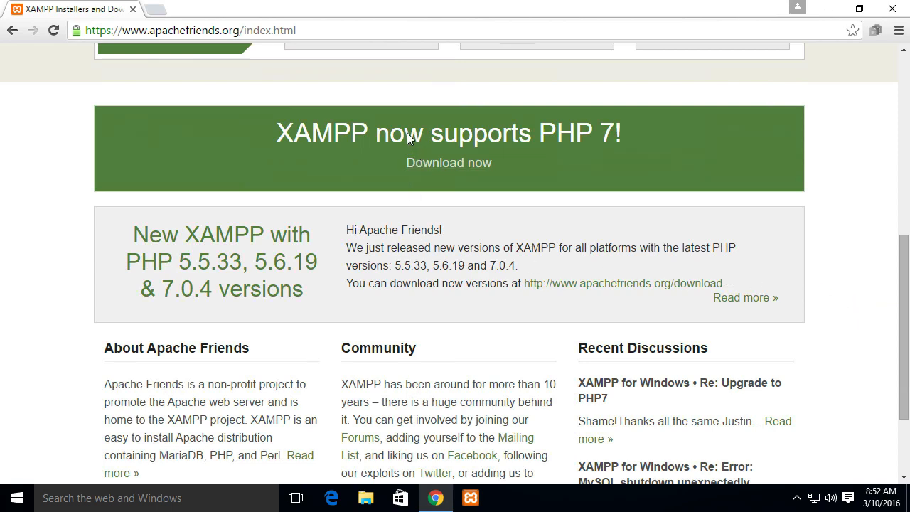
{"action": "left_click", "coordinate": [438, 162]}
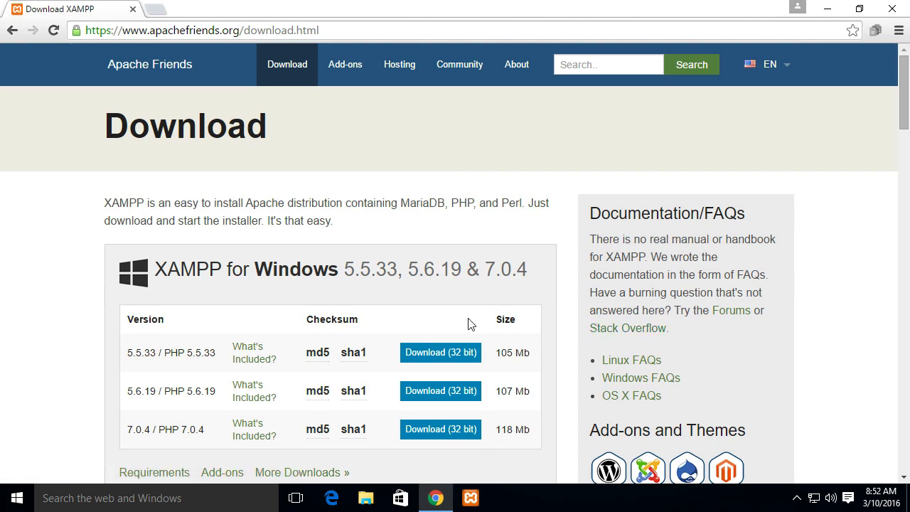
{"action": "left_click_drag", "start_coordinate": [902, 87], "coordinate": [866, 25]}
{"action": "scroll", "coordinate": [866, 62], "scroll_direction": "down", "scroll_amount": 2}
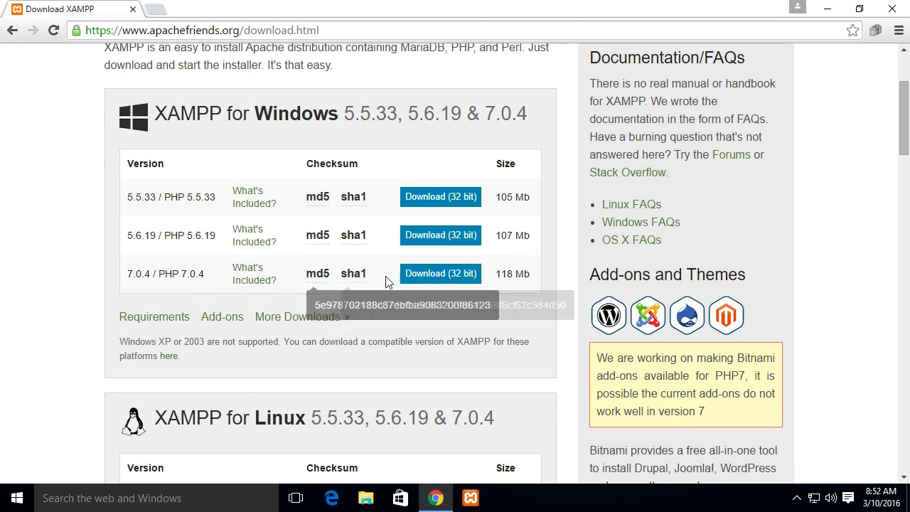
{"action": "left_click", "coordinate": [441, 276]}
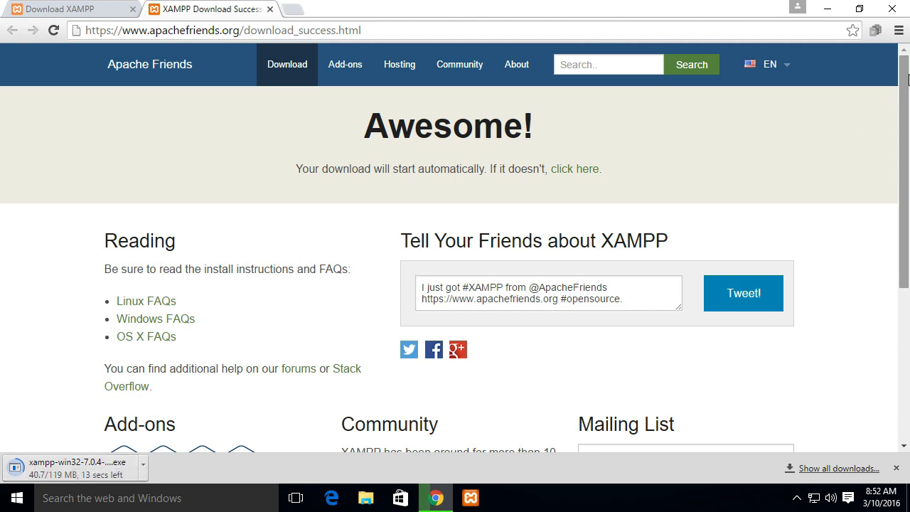
Run the downloaded XAMPP installer, acknowledge the User Account Control warning and proceed past the setup welcome page
{"action": "left_click_drag", "start_coordinate": [907, 77], "coordinate": [906, 91]}
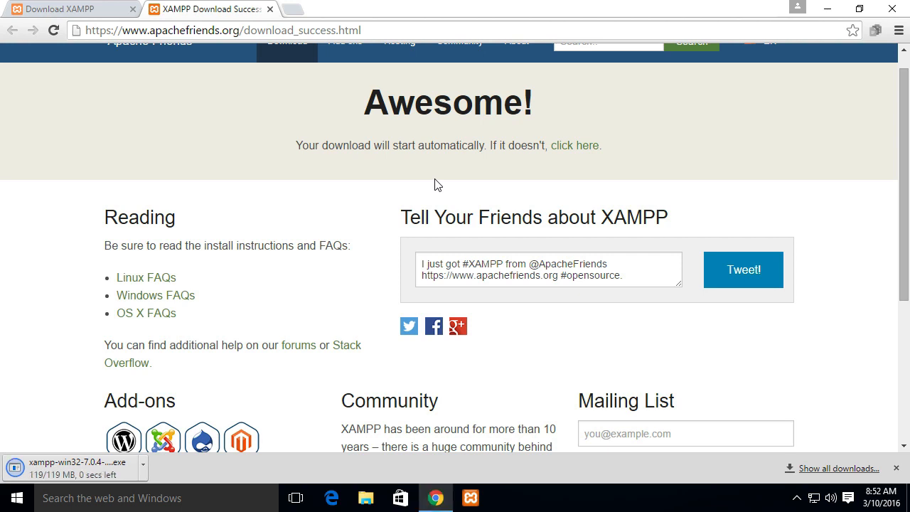
{"action": "left_click", "coordinate": [83, 475]}
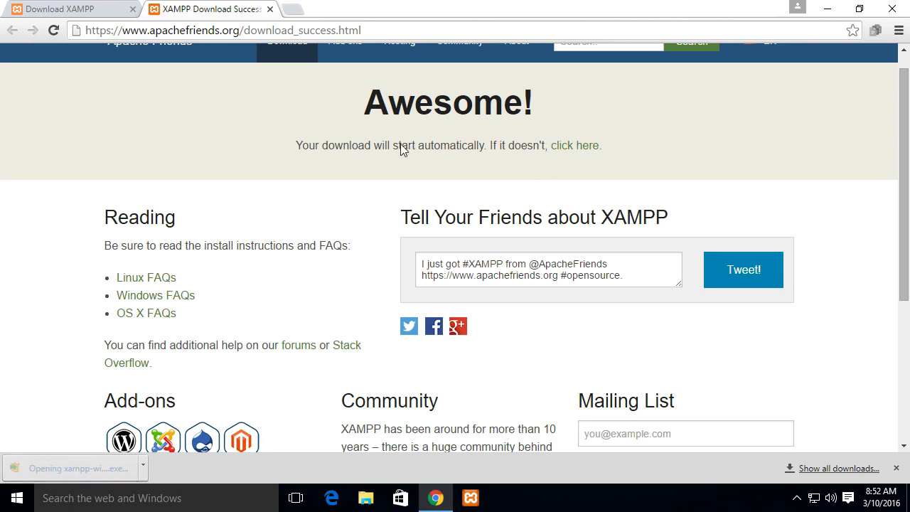
{"action": "left_click", "coordinate": [517, 264]}
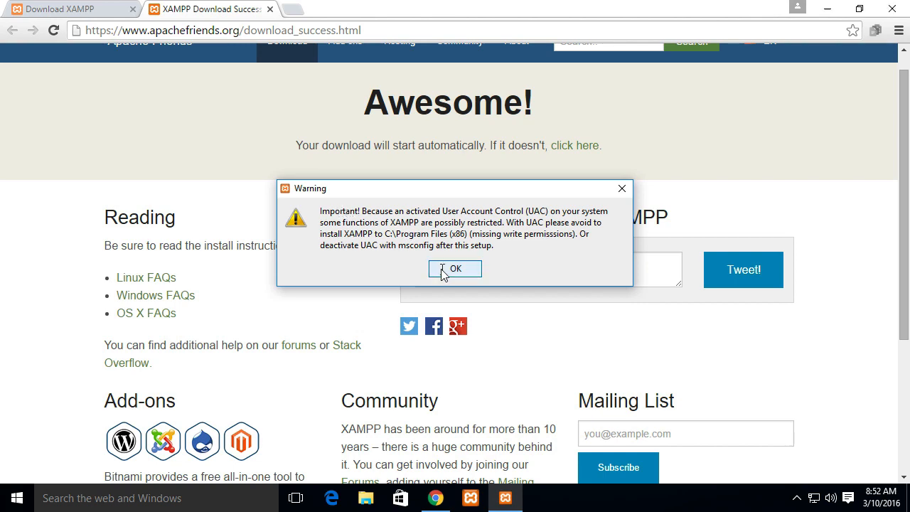
{"action": "left_click", "coordinate": [451, 268]}
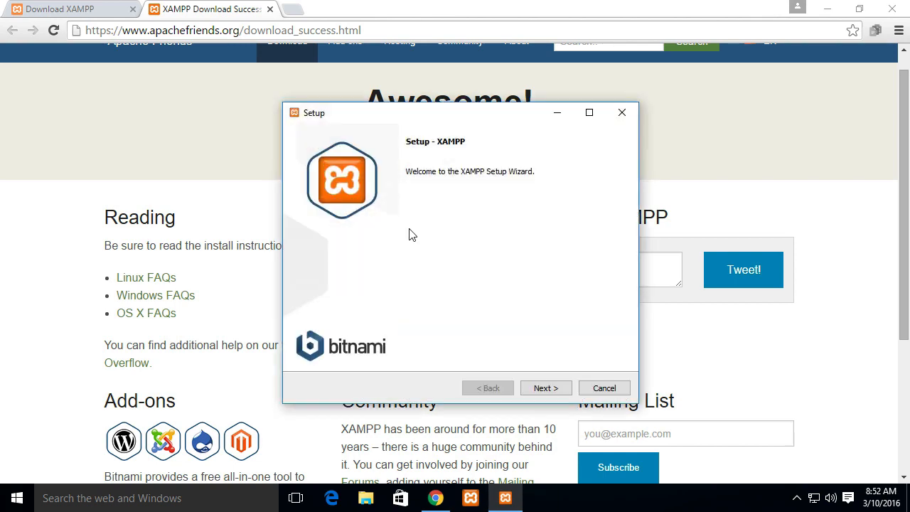
{"action": "left_click", "coordinate": [545, 389]}
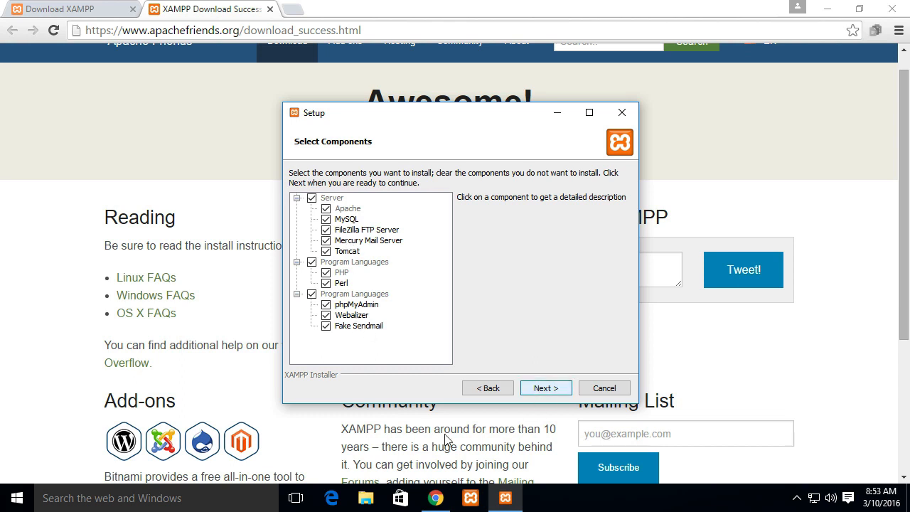
Accept all XAMPP components for installation and keep C:\xampp as the installation folder
{"action": "left_click", "coordinate": [384, 327]}
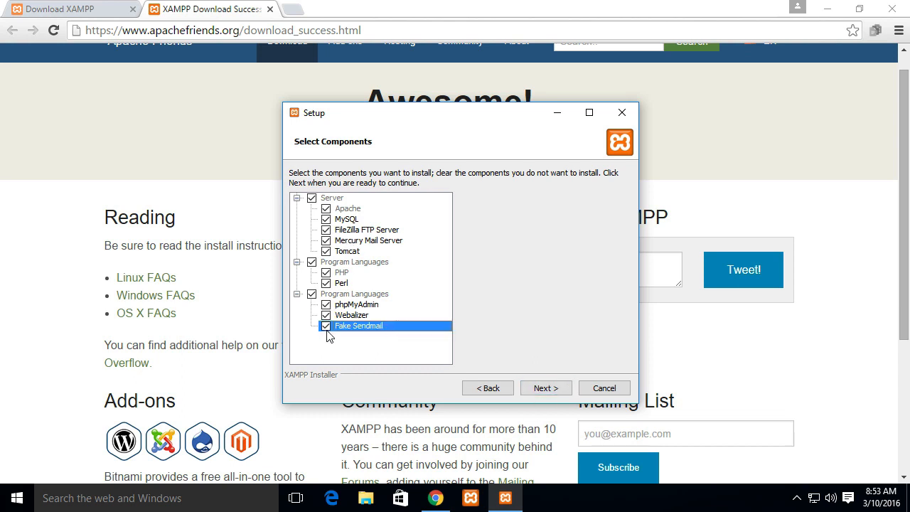
{"action": "left_click", "coordinate": [544, 387]}
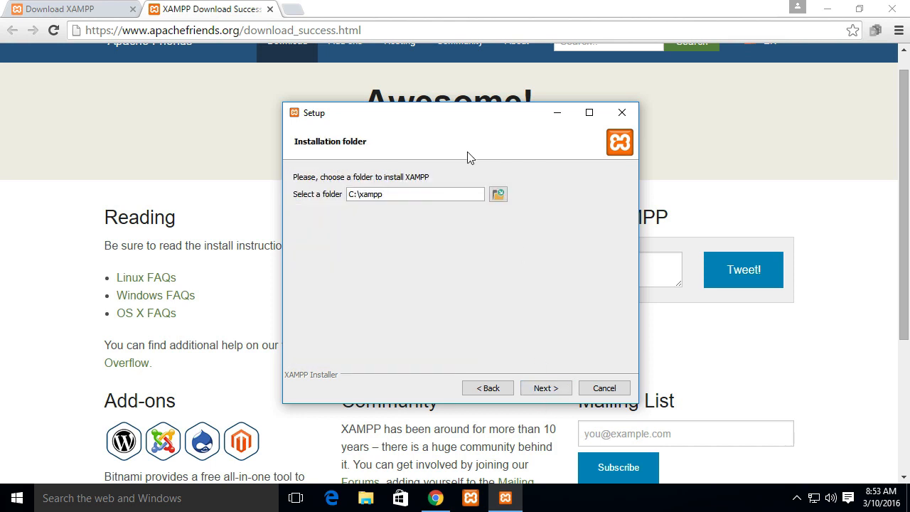
{"action": "left_click_drag", "start_coordinate": [402, 193], "coordinate": [353, 193]}
{"action": "left_click", "coordinate": [547, 388]}
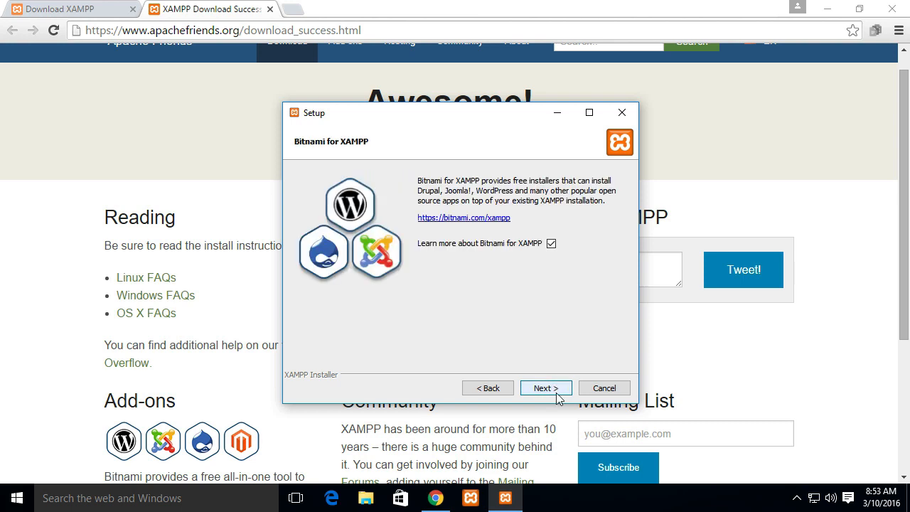
Decline learning more about Bitnami for XAMPP and start the installation
{"action": "left_click", "coordinate": [551, 243]}
{"action": "left_click", "coordinate": [547, 388]}
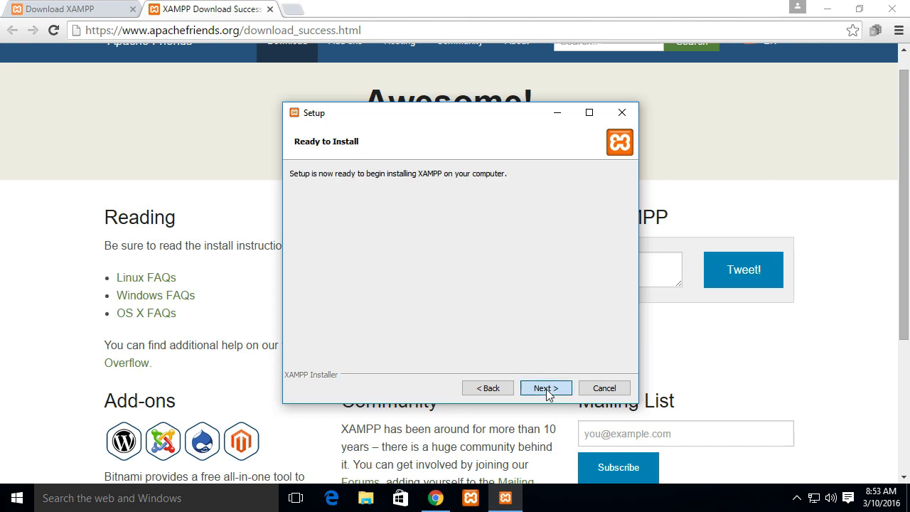
{"action": "left_click", "coordinate": [546, 388]}
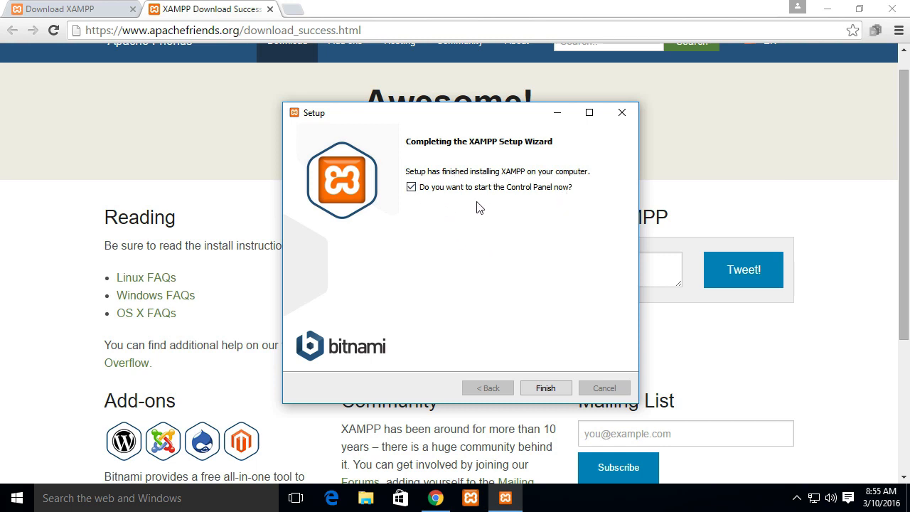
Finish the setup with the Control Panel set to start, save English as its language and move its window toward the screen's centre
{"action": "left_click", "coordinate": [545, 388]}
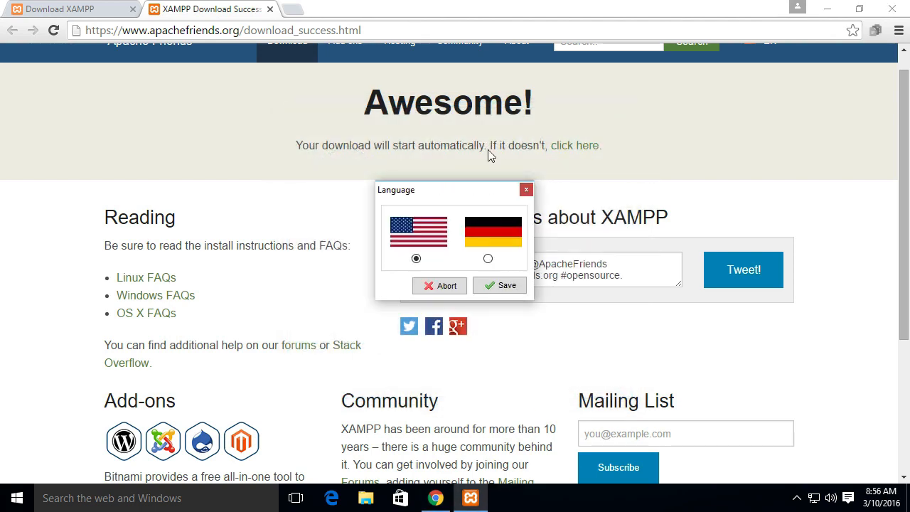
{"action": "left_click", "coordinate": [491, 286]}
{"action": "left_click_drag", "start_coordinate": [261, 17], "coordinate": [533, 82]}
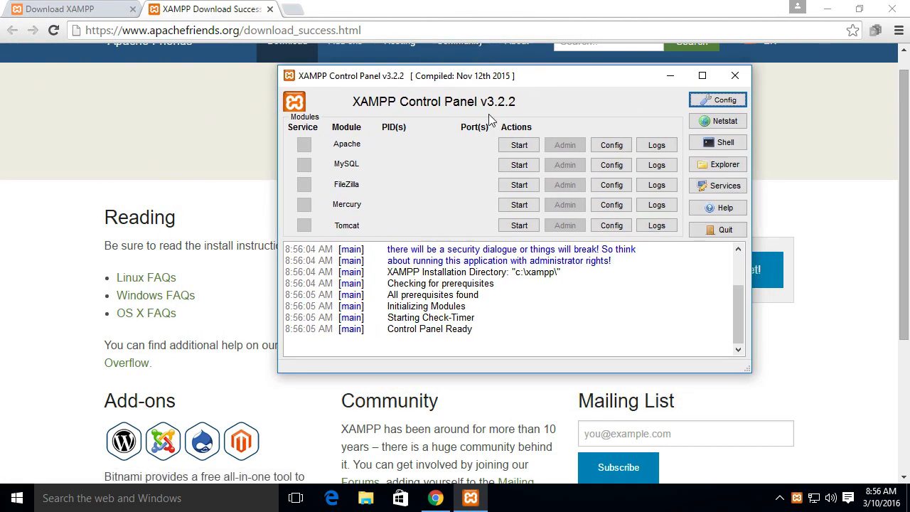
Start the Apache and MySQL modules in the XAMPP Control Panel and stop both again
{"action": "left_click", "coordinate": [518, 146]}
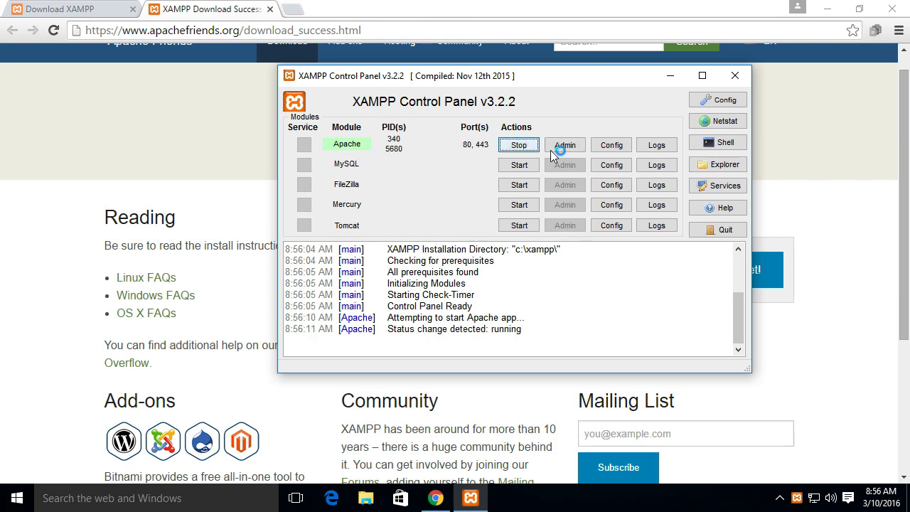
{"action": "left_click", "coordinate": [533, 164]}
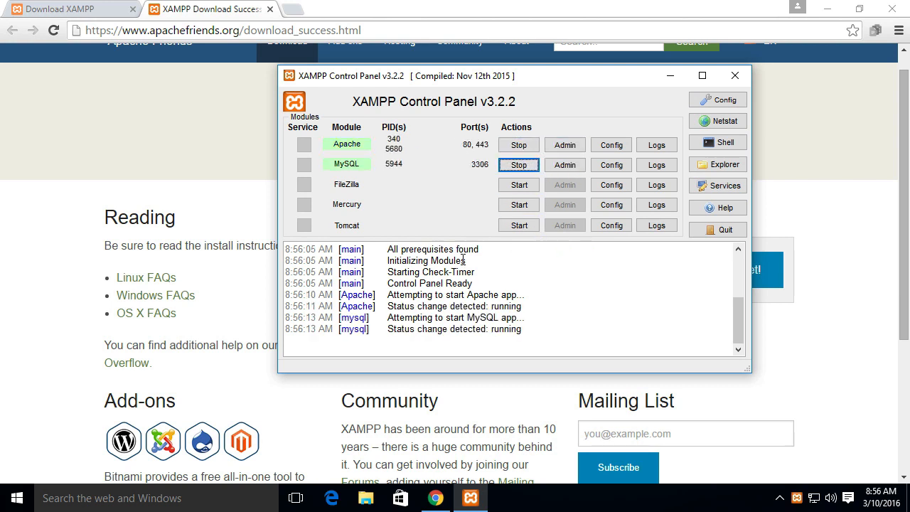
{"action": "left_click_drag", "start_coordinate": [519, 77], "coordinate": [469, 102]}
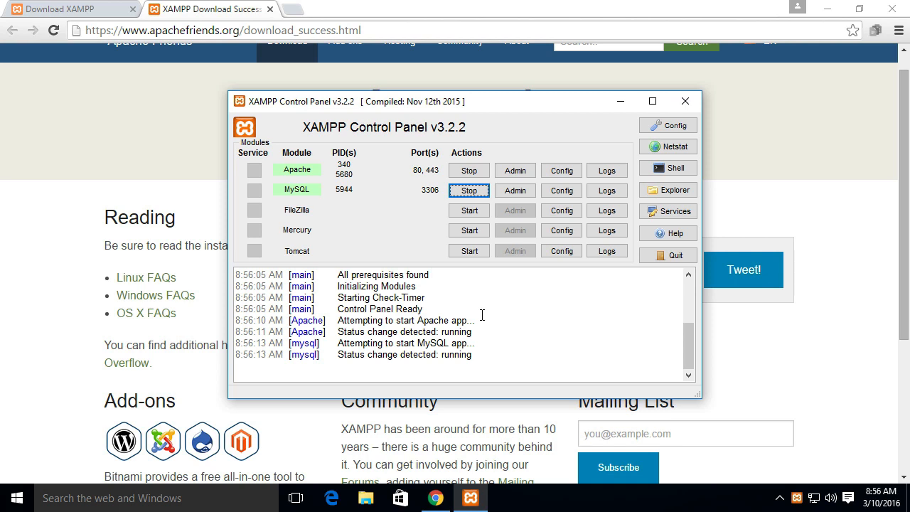
{"action": "left_click", "coordinate": [475, 192]}
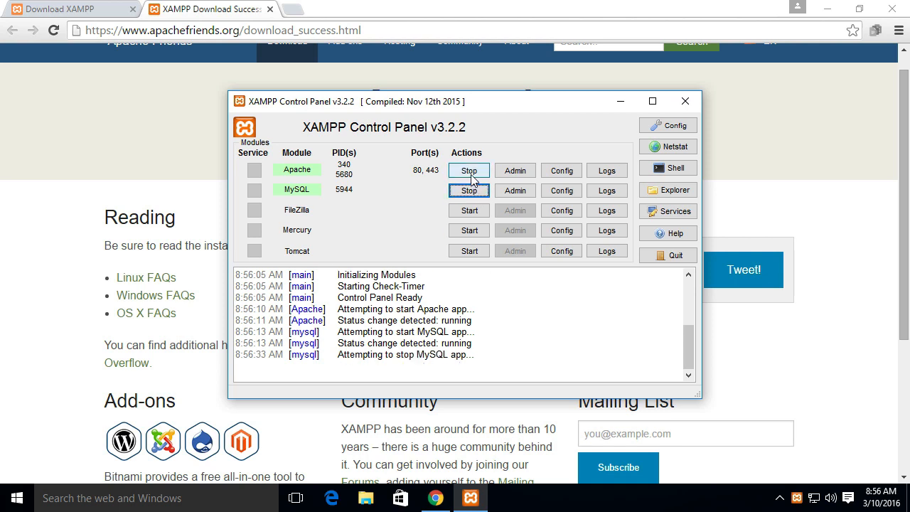
{"action": "left_click", "coordinate": [469, 172]}
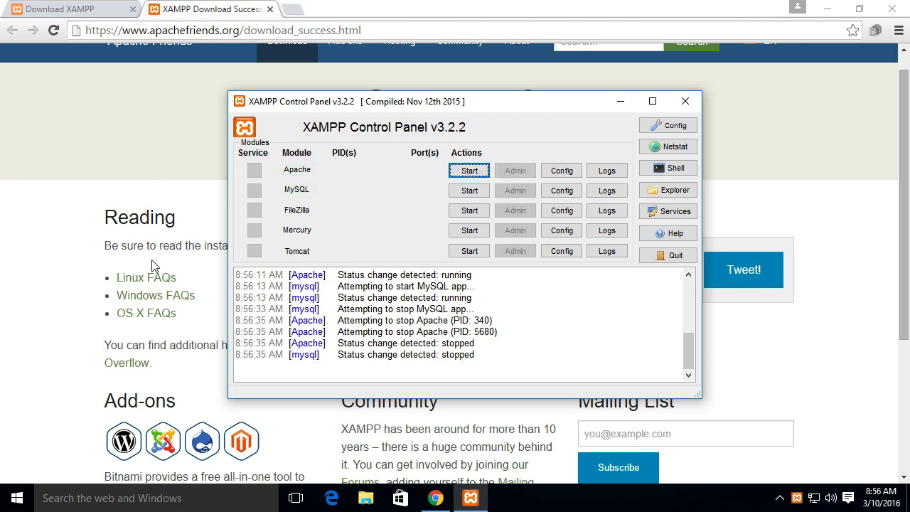
Open Apache's httpd.conf configuration file from the XAMPP Control Panel and maximize its Notepad window
{"action": "left_click", "coordinate": [558, 176]}
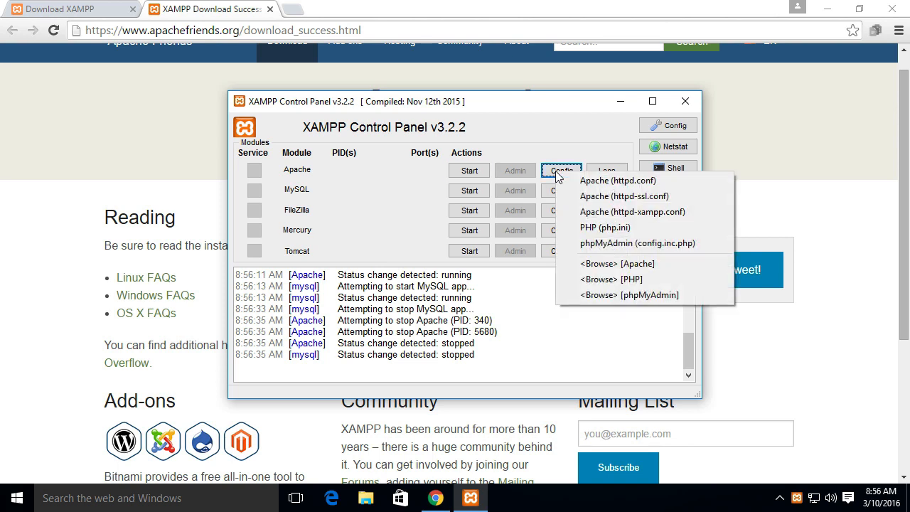
{"action": "left_click", "coordinate": [626, 183]}
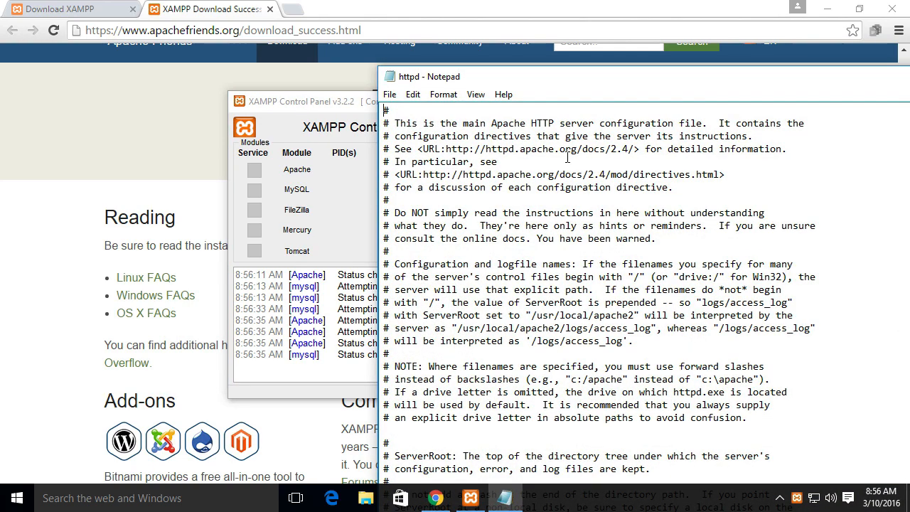
{"action": "left_click_drag", "start_coordinate": [534, 75], "coordinate": [347, 32]}
{"action": "double_click", "coordinate": [347, 32]}
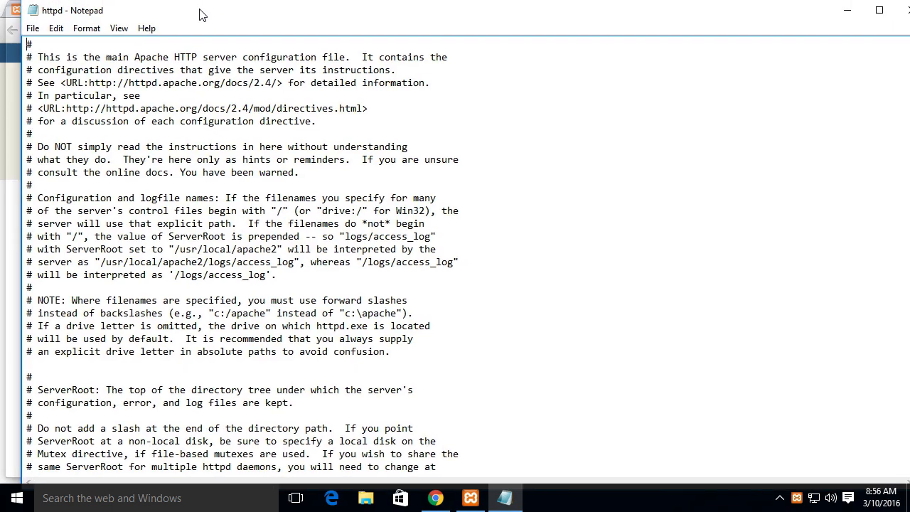
Search httpd.conf for 80 and change the port in both Listen lines to 3000
{"action": "scroll", "coordinate": [391, 295], "scroll_direction": "down", "scroll_amount": 12}
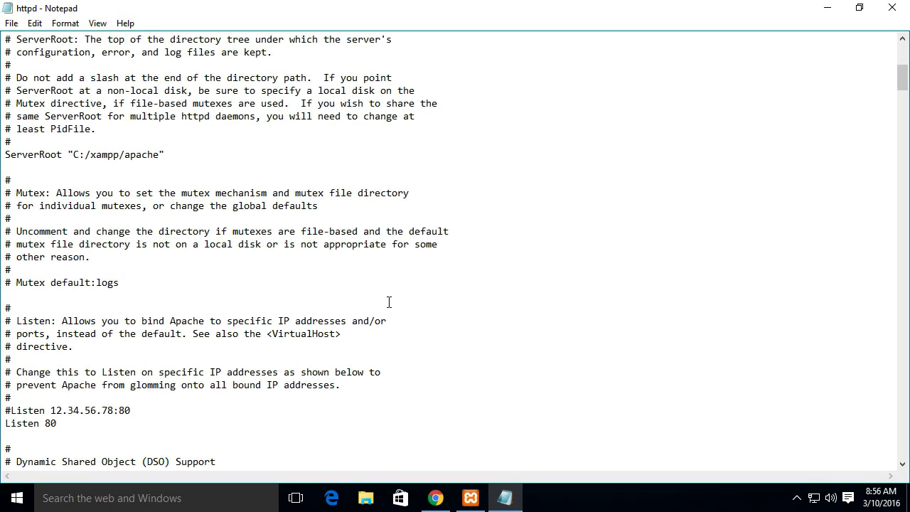
{"action": "scroll", "coordinate": [136, 317], "scroll_direction": "down", "scroll_amount": 5}
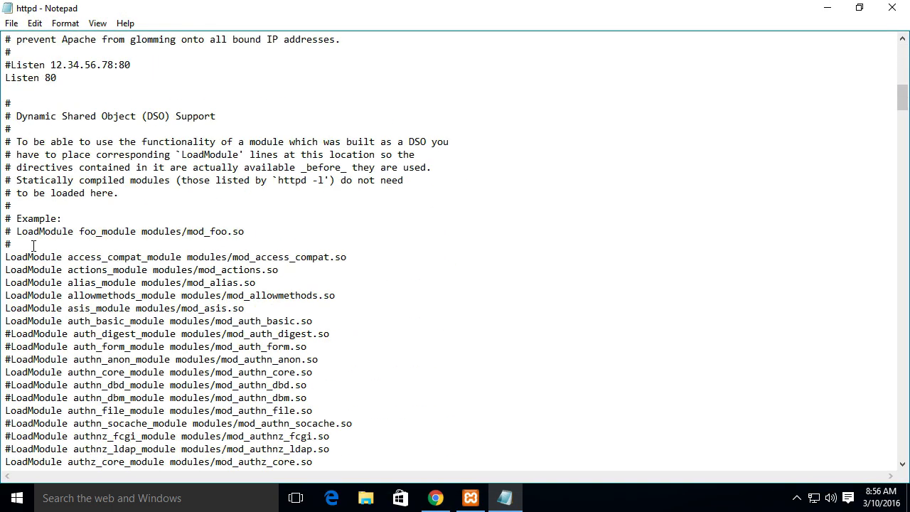
{"action": "scroll", "coordinate": [103, 50], "scroll_direction": "up", "scroll_amount": 2}
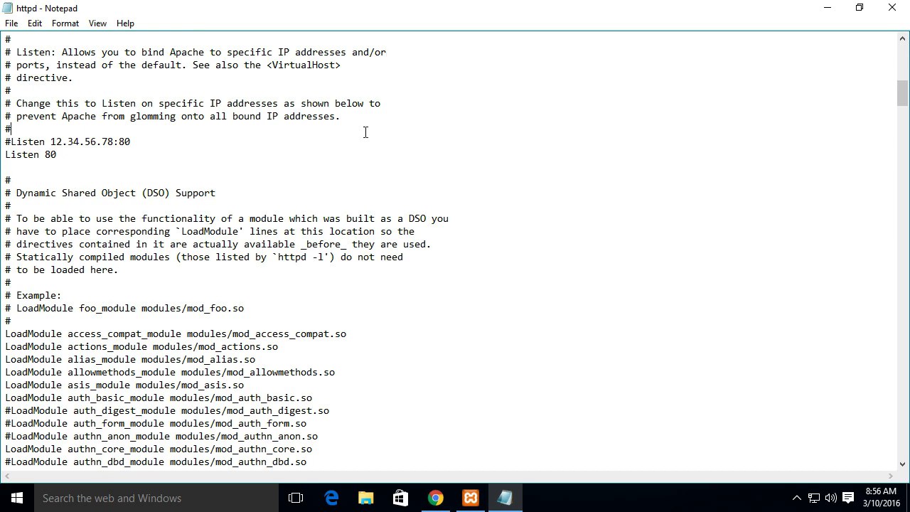
{"action": "key", "text": "ctrl+f"}
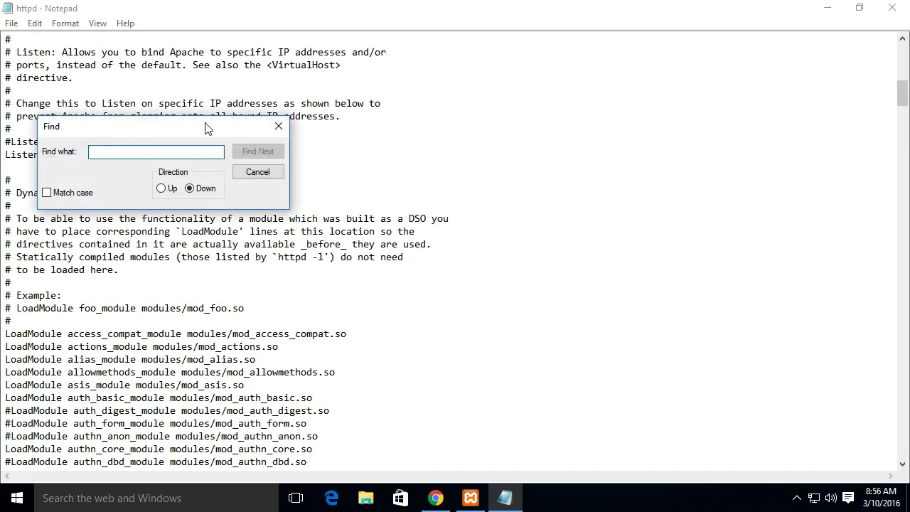
{"action": "left_click_drag", "start_coordinate": [206, 124], "coordinate": [600, 107]}
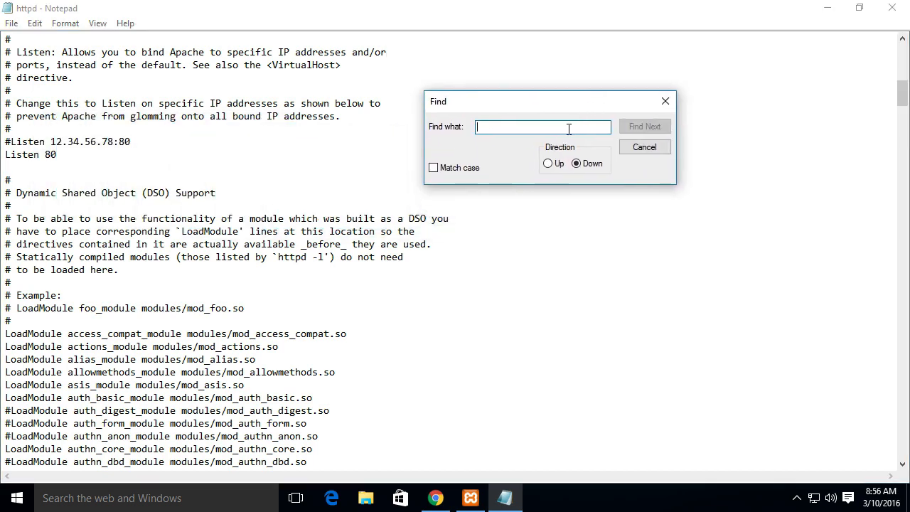
{"action": "type", "text": "80"}
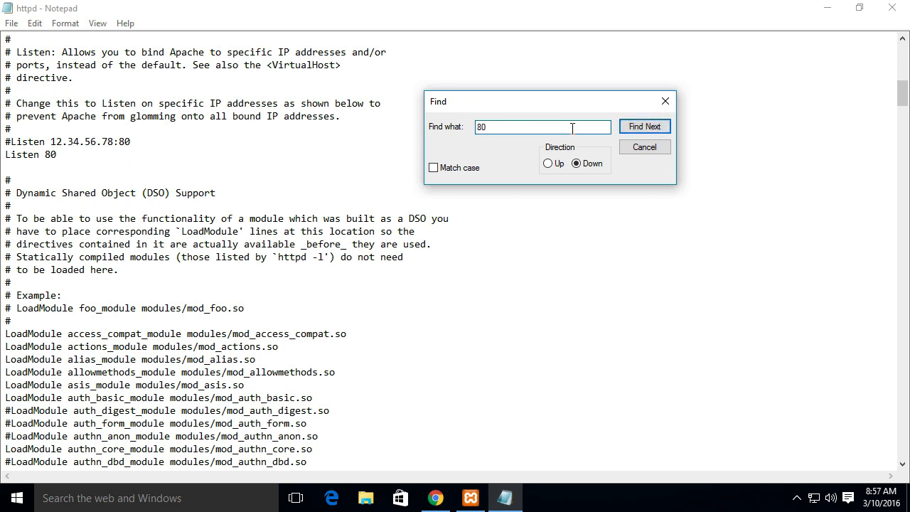
{"action": "left_click", "coordinate": [636, 128]}
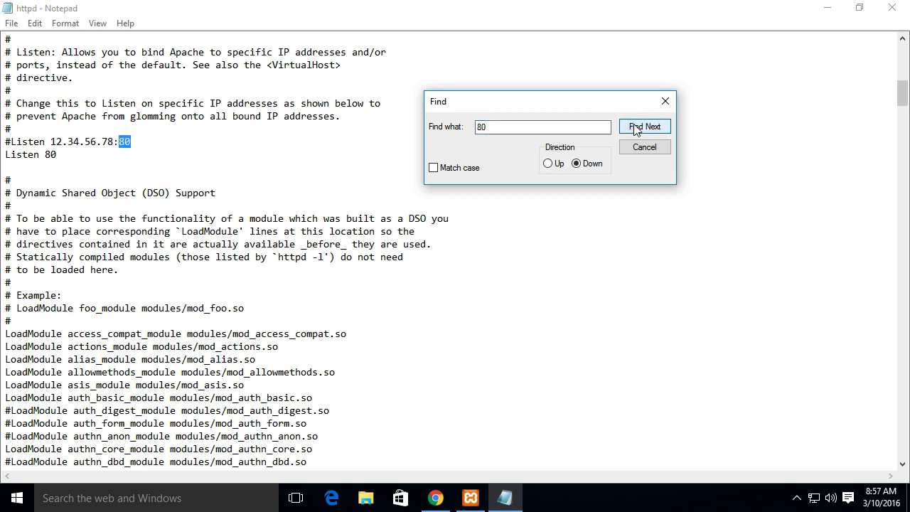
{"action": "left_click", "coordinate": [113, 132]}
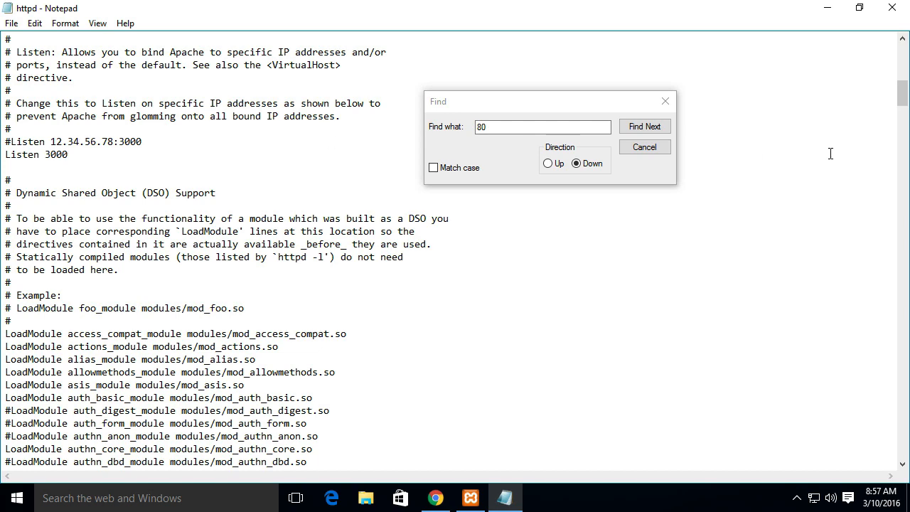
Search the configuration file for further occurrences of 80, both downward and upward, and close the search
{"action": "left_click", "coordinate": [637, 125]}
{"action": "scroll", "coordinate": [236, 395], "scroll_direction": "up", "scroll_amount": 2}
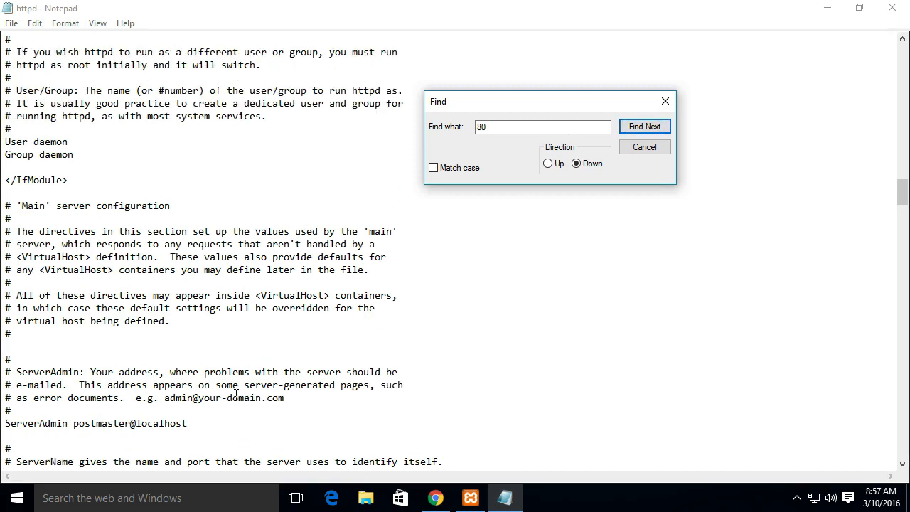
{"action": "left_click", "coordinate": [623, 125]}
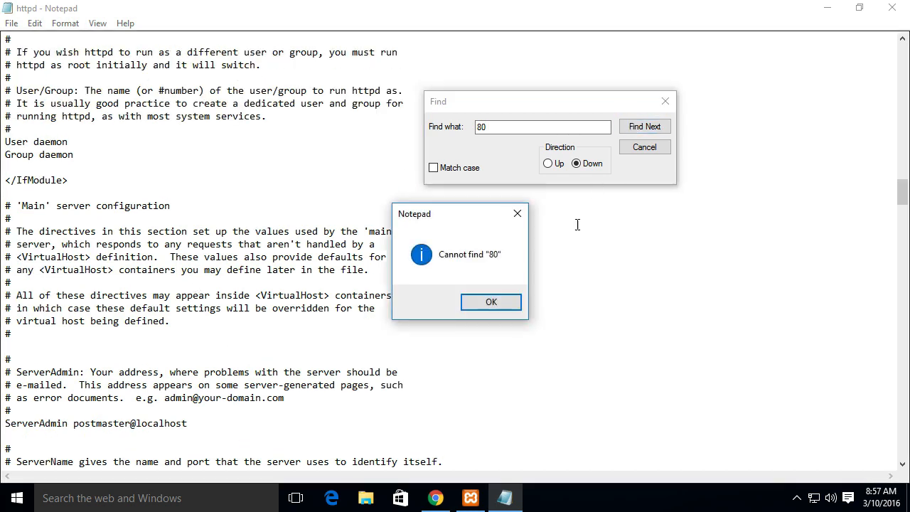
{"action": "left_click", "coordinate": [498, 310]}
{"action": "left_click", "coordinate": [548, 163]}
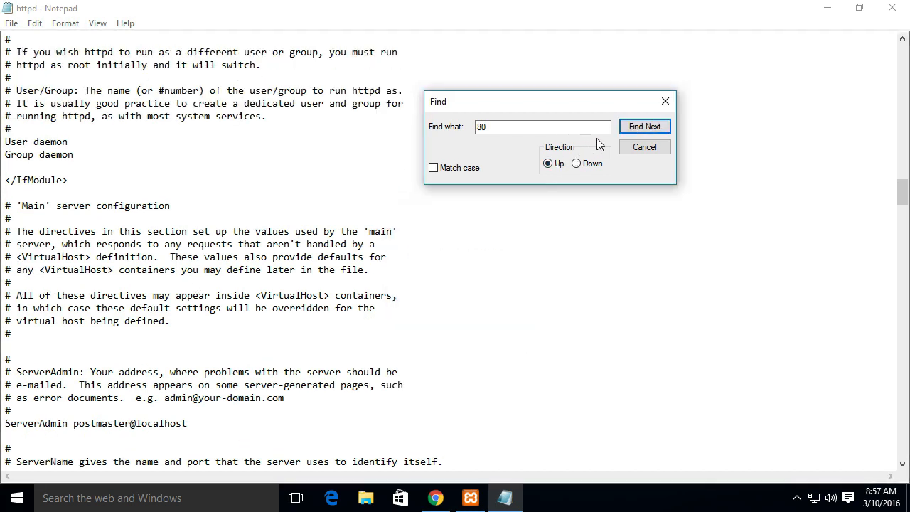
{"action": "left_click", "coordinate": [632, 128]}
{"action": "left_click", "coordinate": [490, 300]}
{"action": "left_click", "coordinate": [643, 147]}
{"action": "scroll", "coordinate": [715, 353], "scroll_direction": "up", "scroll_amount": 9}
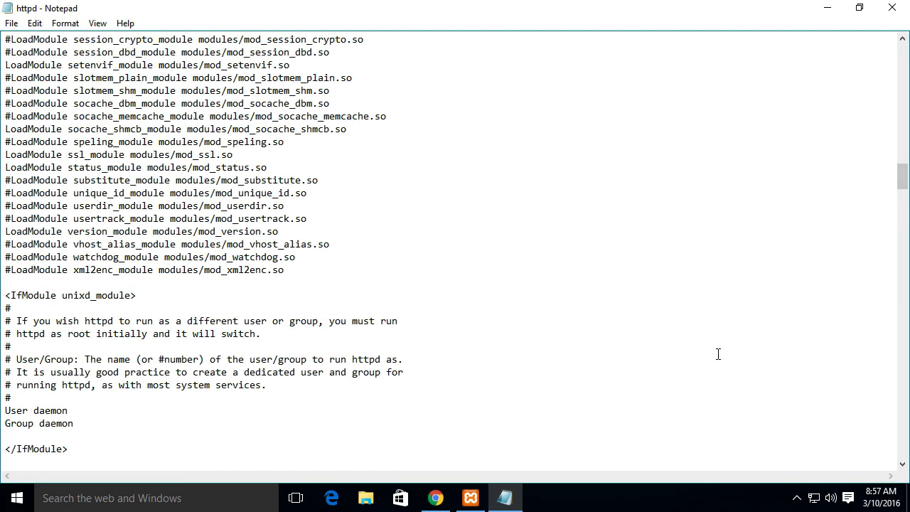
{"action": "scroll", "coordinate": [718, 354], "scroll_direction": "down", "scroll_amount": 10}
{"action": "scroll", "coordinate": [717, 354], "scroll_direction": "down", "scroll_amount": 11}
{"action": "scroll", "coordinate": [718, 353], "scroll_direction": "up", "scroll_amount": 4}
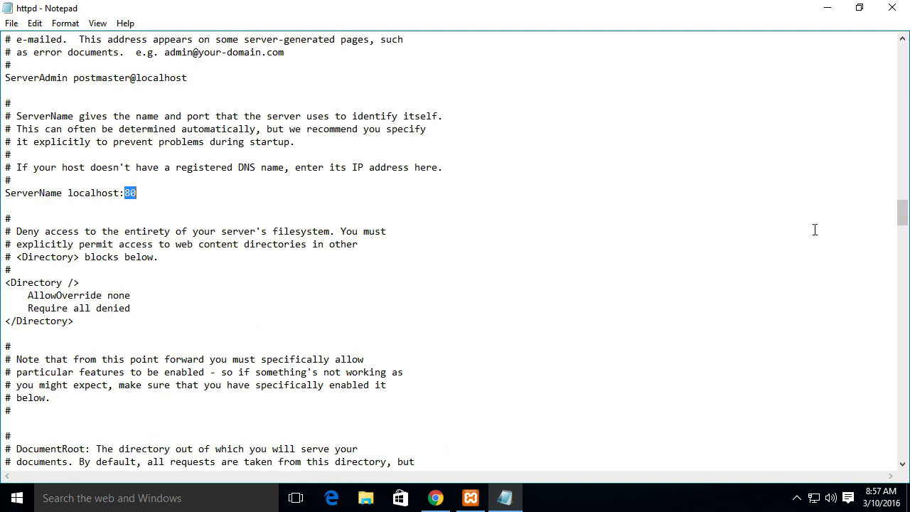
{"action": "left_click_drag", "start_coordinate": [902, 214], "coordinate": [901, 53]}
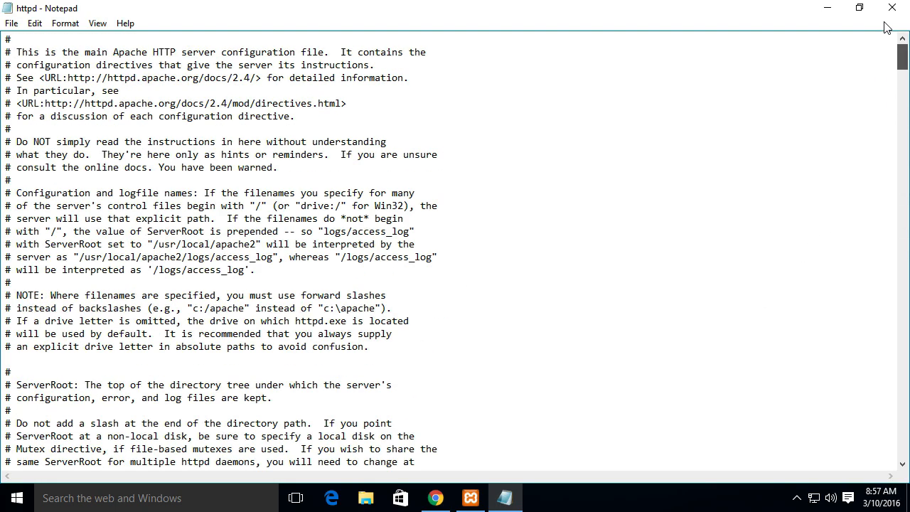
{"action": "left_click", "coordinate": [647, 222]}
{"action": "key", "text": "super"}
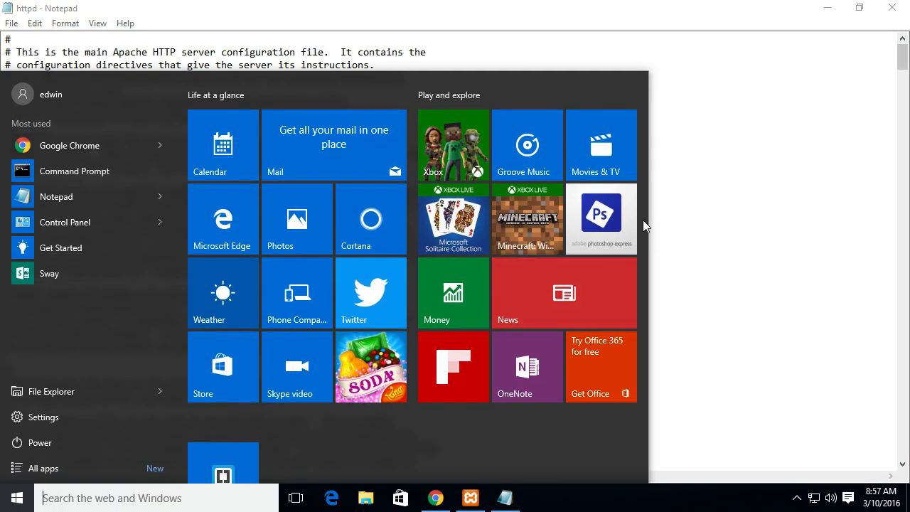
{"action": "left_click", "coordinate": [690, 157]}
{"action": "key", "text": "alt"}
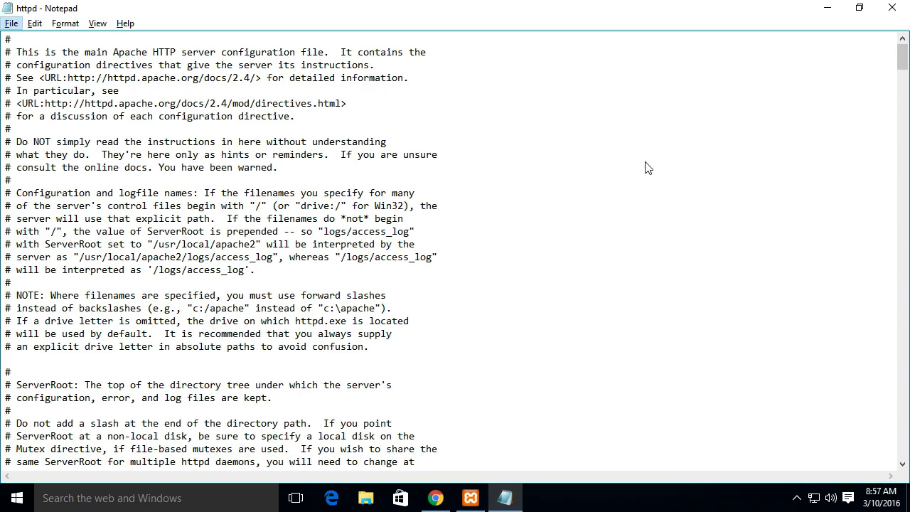
{"action": "left_click", "coordinate": [646, 162]}
{"action": "double_click", "coordinate": [615, 174]}
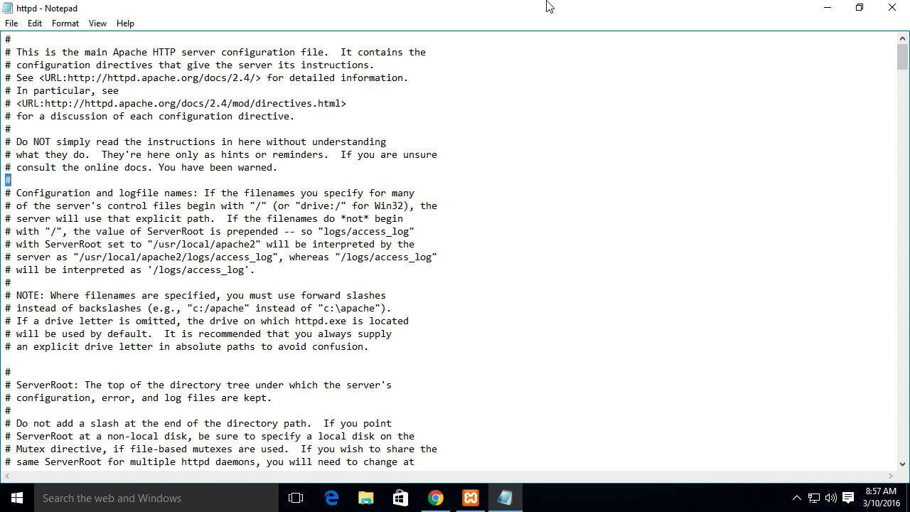
{"action": "mouse_move", "coordinate": [546, 3]}
{"action": "left_mouse_down"}
{"action": "mouse_move", "coordinate": [688, 484]}
{"action": "mouse_move", "coordinate": [556, 156]}
{"action": "mouse_move", "coordinate": [538, 2]}
{"action": "left_mouse_up"}
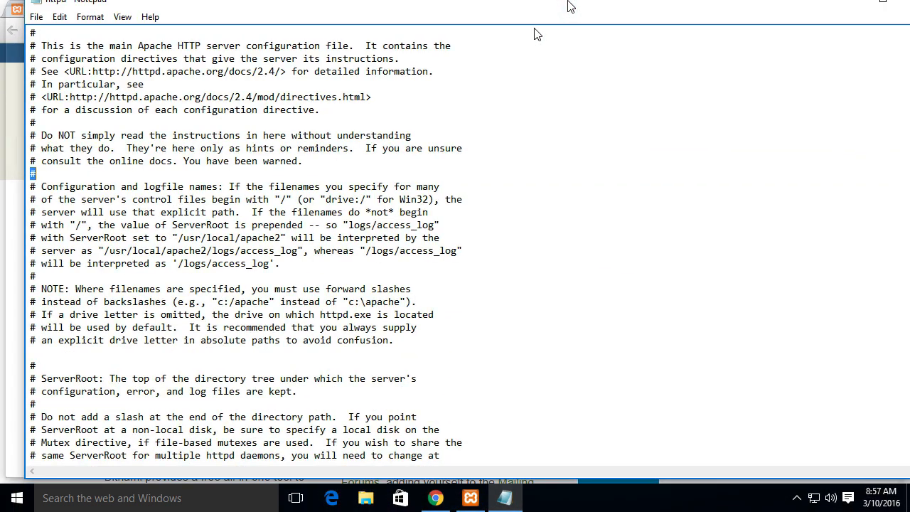
Change the port in the ServerName localhost line to 3000
{"action": "scroll", "coordinate": [580, 263], "scroll_direction": "down", "scroll_amount": 12}
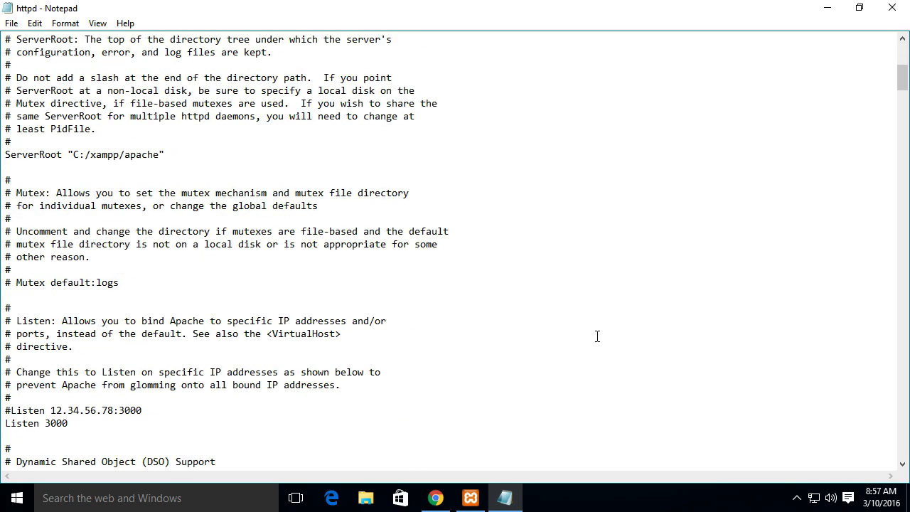
{"action": "scroll", "coordinate": [560, 366], "scroll_direction": "down", "scroll_amount": 20}
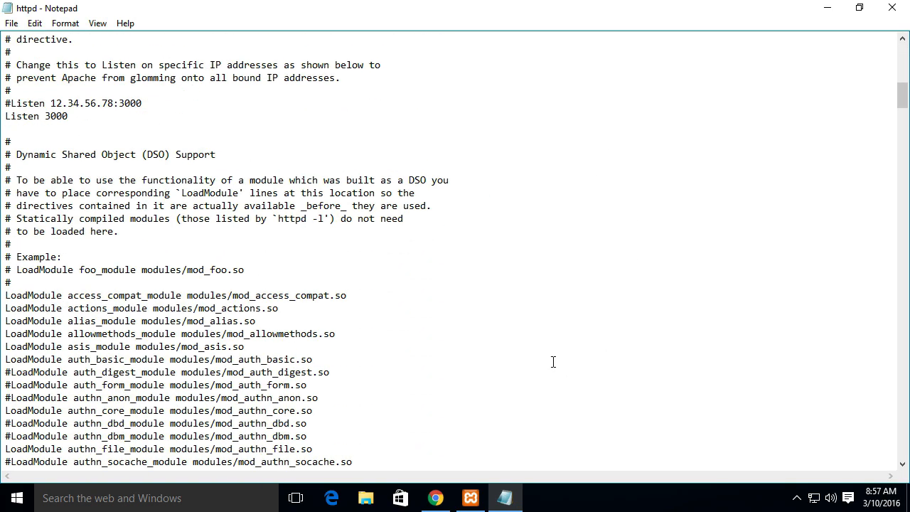
{"action": "scroll", "coordinate": [552, 359], "scroll_direction": "down", "scroll_amount": 20}
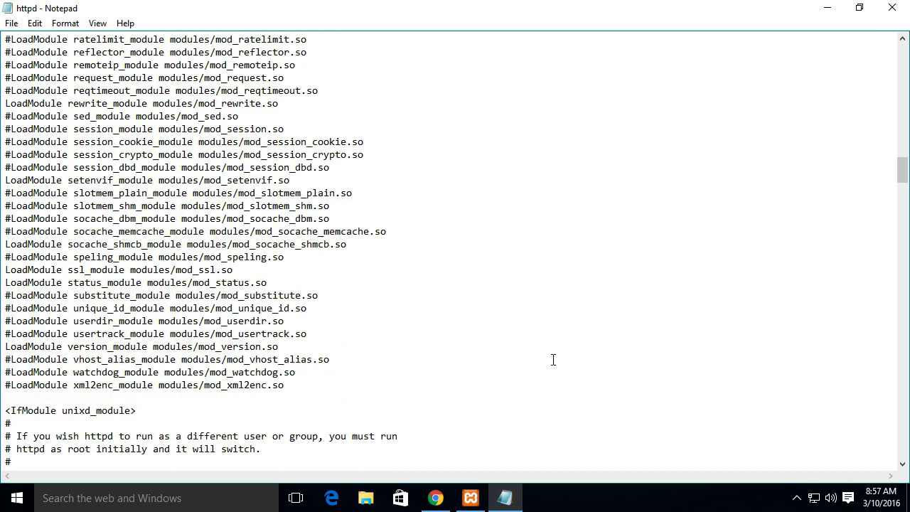
{"action": "scroll", "coordinate": [195, 271], "scroll_direction": "up", "scroll_amount": 3}
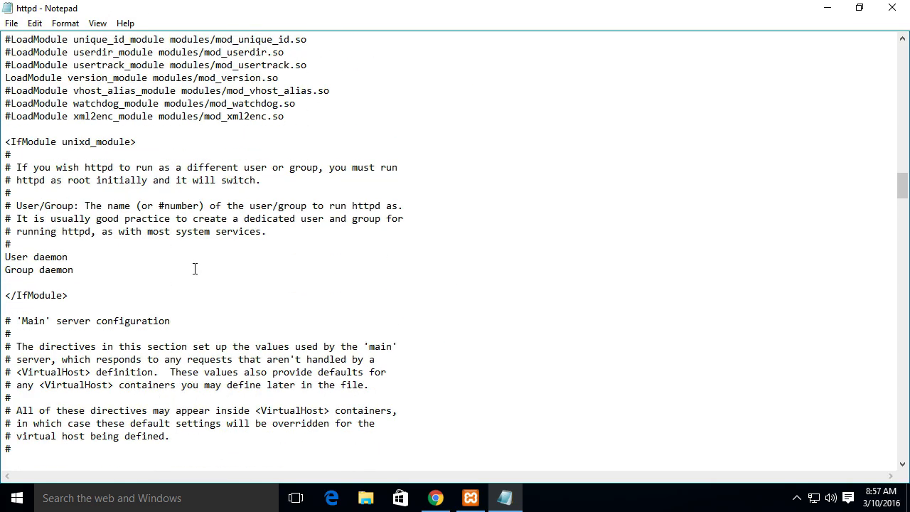
{"action": "scroll", "coordinate": [195, 270], "scroll_direction": "down", "scroll_amount": 9}
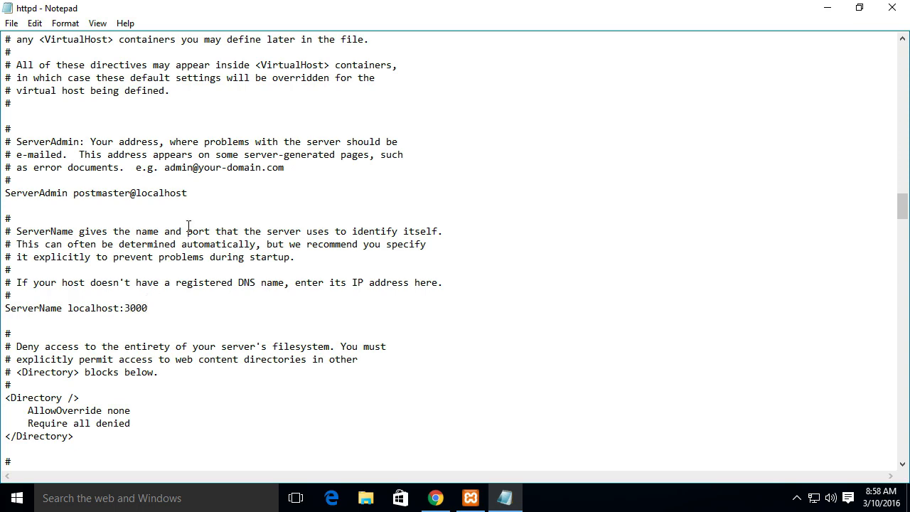
Check the rest of httpd.conf for remaining occurrences of 80, searching downward and then upward
{"action": "scroll", "coordinate": [188, 226], "scroll_direction": "down", "scroll_amount": 9}
{"action": "scroll", "coordinate": [389, 297], "scroll_direction": "down", "scroll_amount": 2}
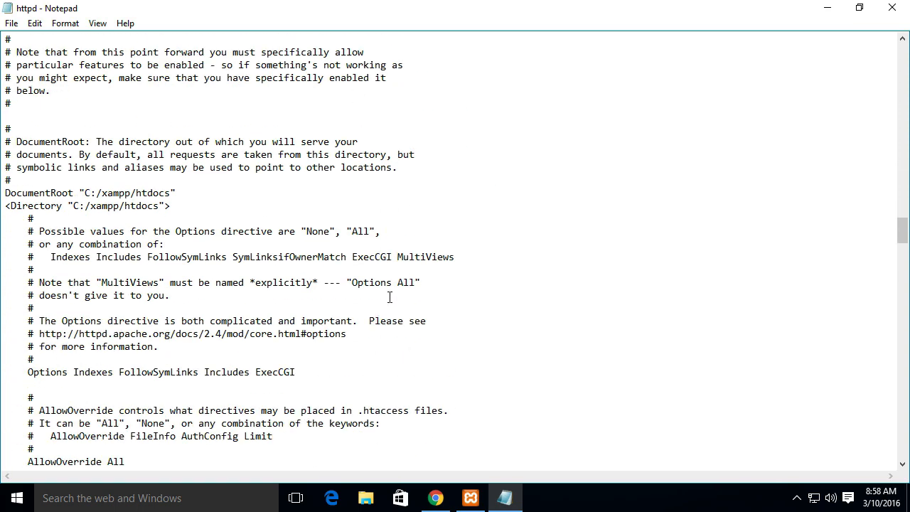
{"action": "scroll", "coordinate": [390, 297], "scroll_direction": "down", "scroll_amount": 16}
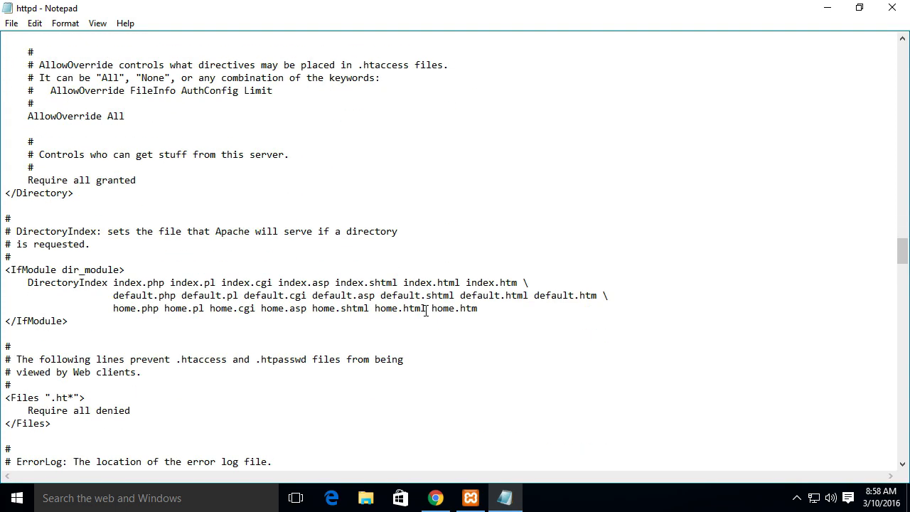
{"action": "scroll", "coordinate": [422, 312], "scroll_direction": "down", "scroll_amount": 16}
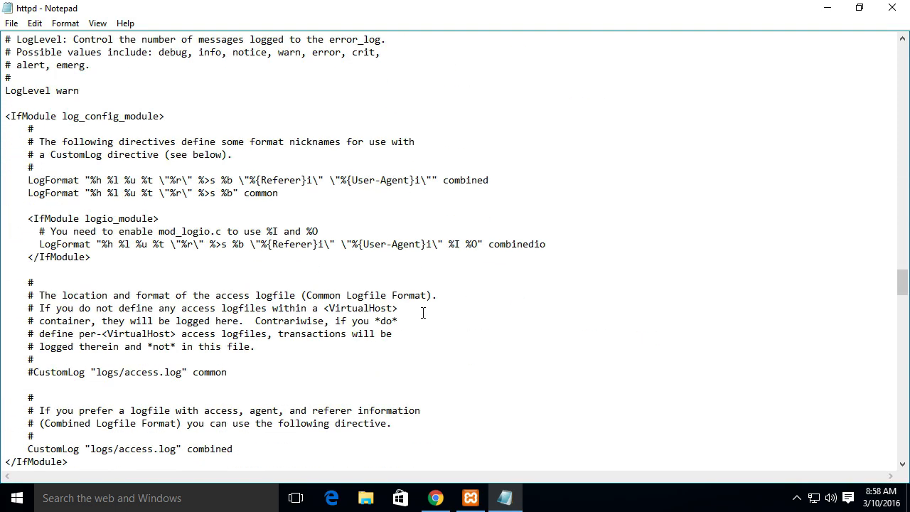
{"action": "scroll", "coordinate": [422, 314], "scroll_direction": "down", "scroll_amount": 20}
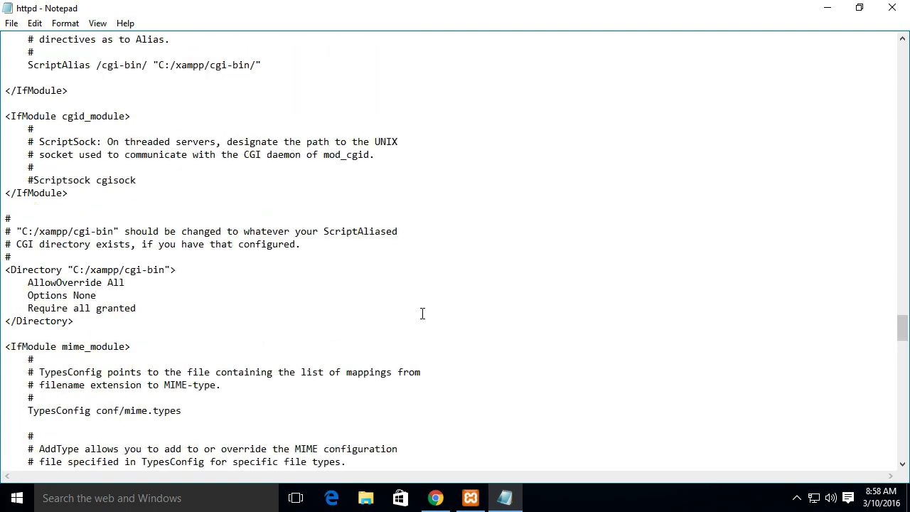
{"action": "scroll", "coordinate": [422, 314], "scroll_direction": "down", "scroll_amount": 15}
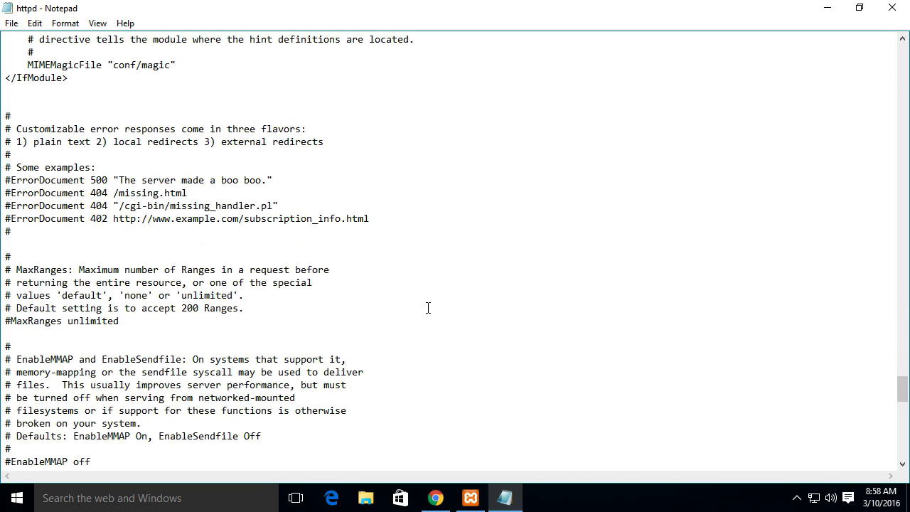
{"action": "key", "text": "ctrl+f"}
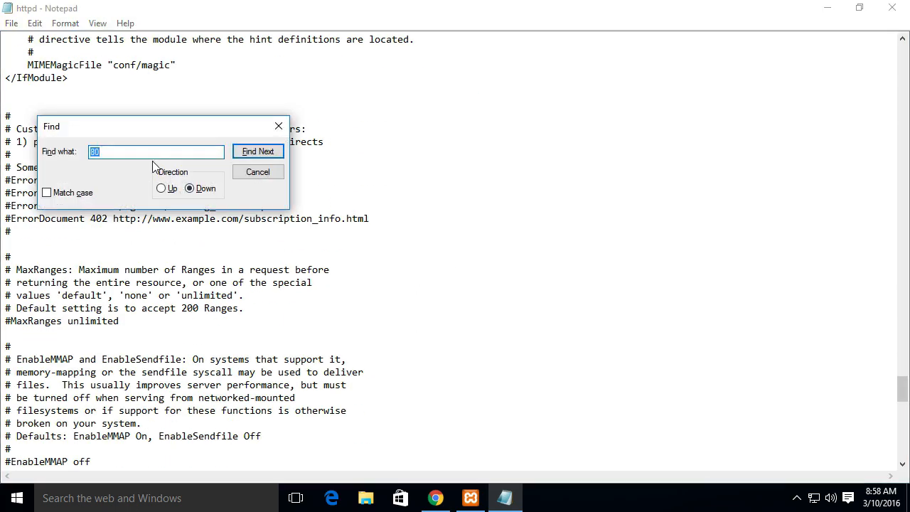
{"action": "left_click", "coordinate": [248, 151]}
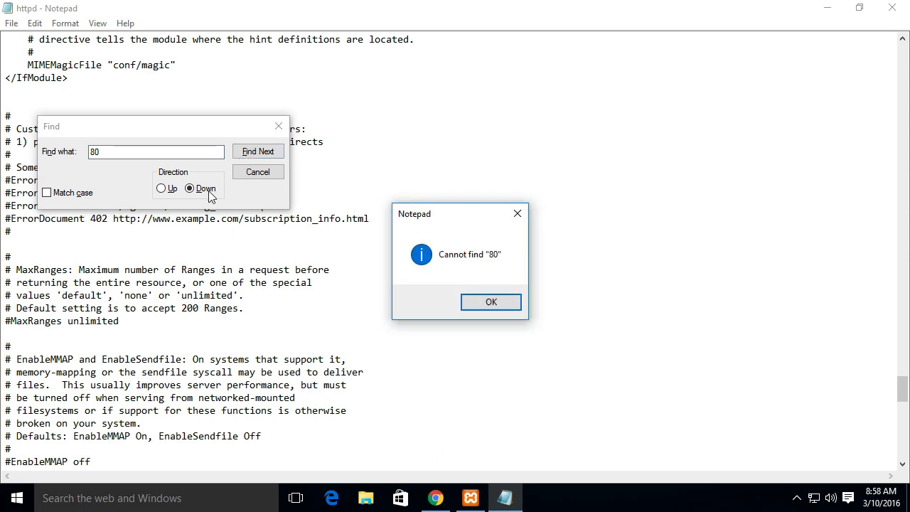
{"action": "left_click", "coordinate": [490, 303]}
{"action": "left_click", "coordinate": [162, 188]}
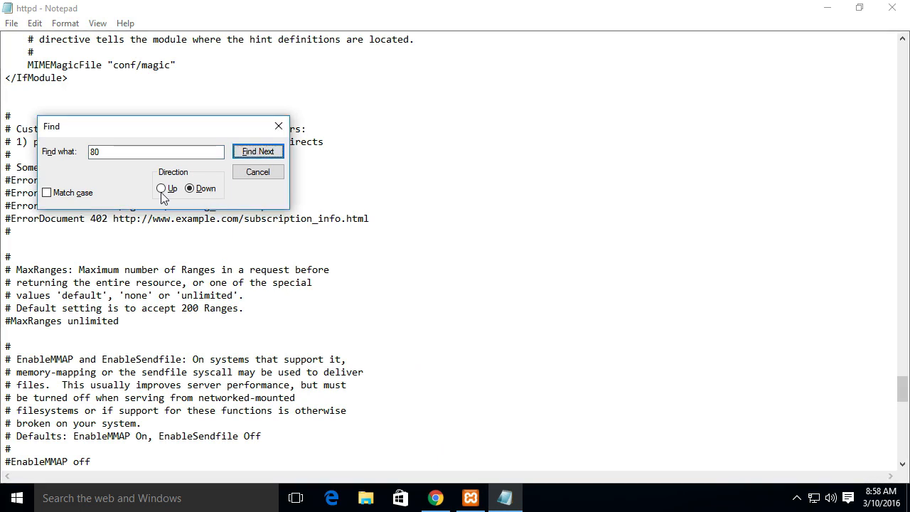
{"action": "left_click", "coordinate": [250, 153]}
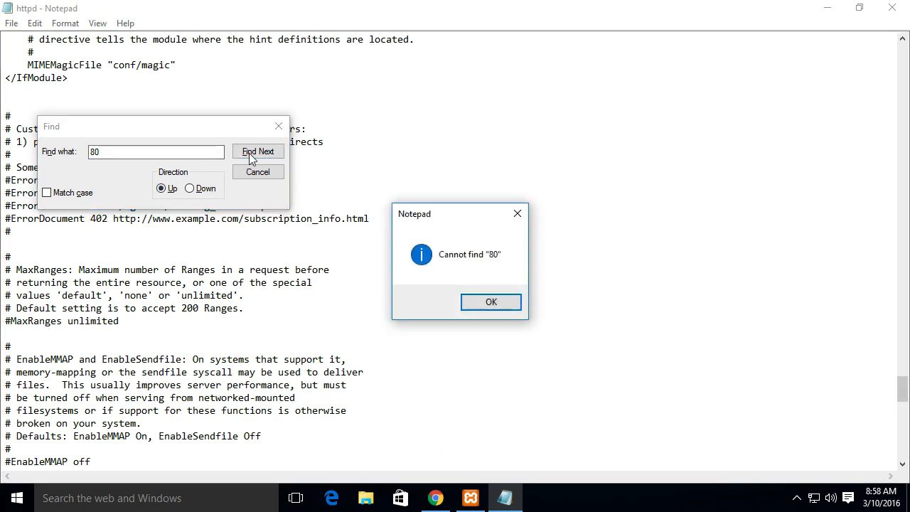
{"action": "left_click", "coordinate": [490, 303]}
Search upward for 300 and move the Find dialog clear of the text
{"action": "double_click", "coordinate": [107, 152]}
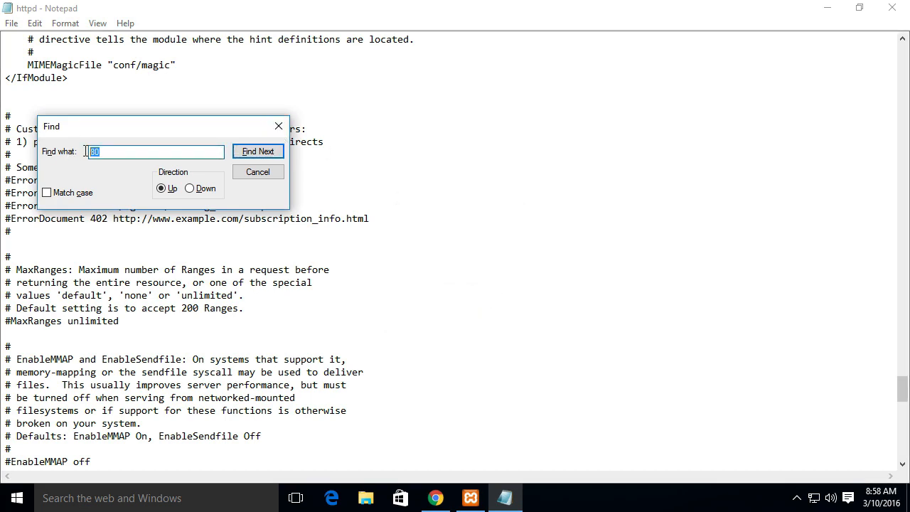
{"action": "type", "text": "300"}
{"action": "key", "text": "Return"}
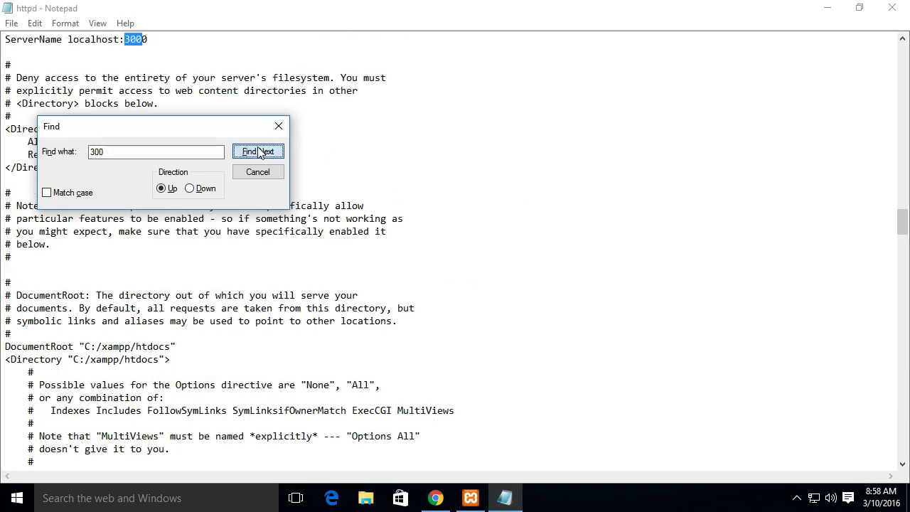
{"action": "left_click_drag", "start_coordinate": [205, 131], "coordinate": [414, 94]}
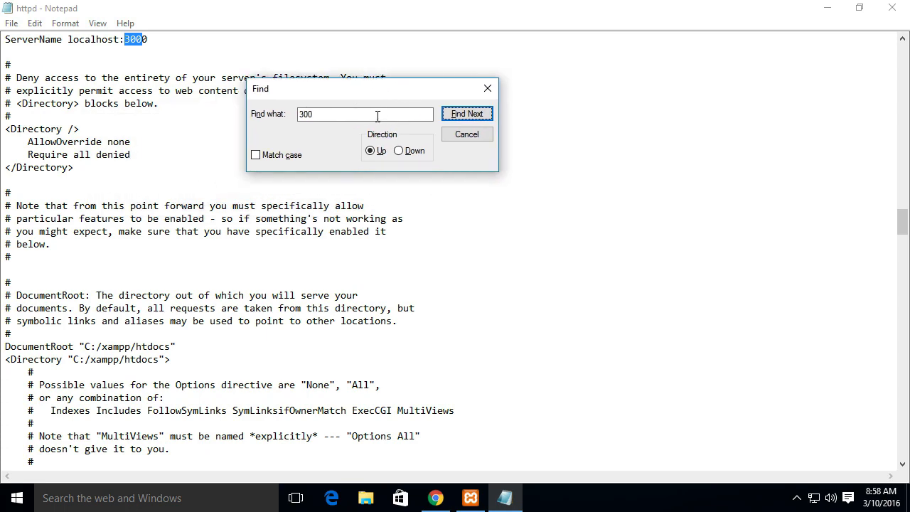
Search upward through httpd.conf for every occurrence of 3000, then close the search
{"action": "type", "text": "0"}
{"action": "left_click", "coordinate": [466, 115]}
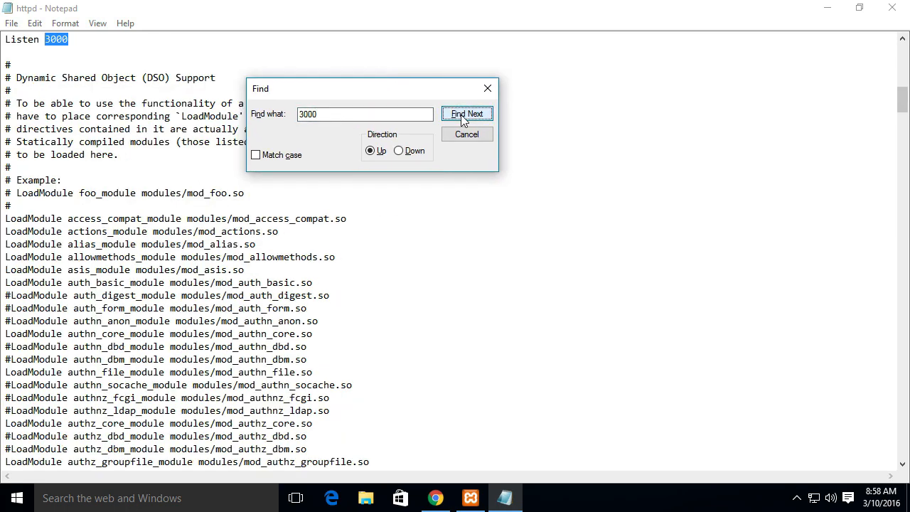
{"action": "left_click", "coordinate": [464, 118]}
{"action": "left_click", "coordinate": [463, 118]}
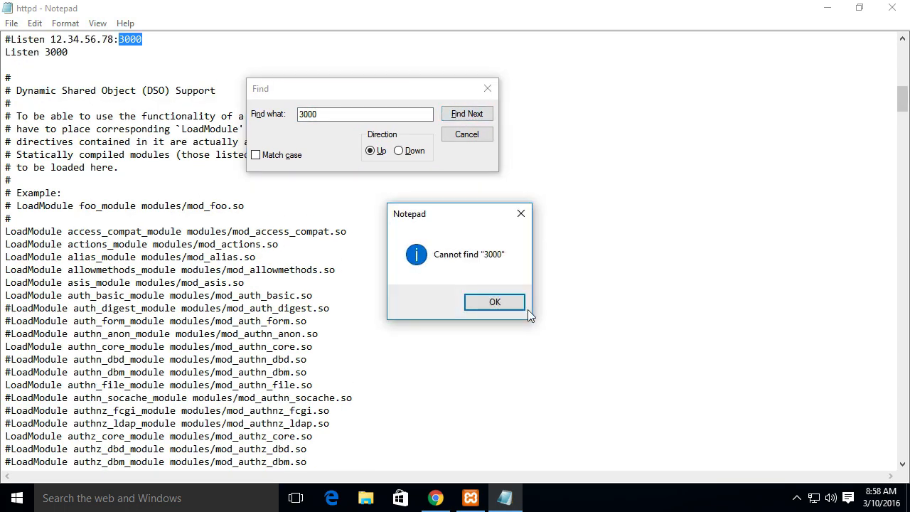
{"action": "left_click", "coordinate": [498, 301]}
{"action": "left_click", "coordinate": [487, 87]}
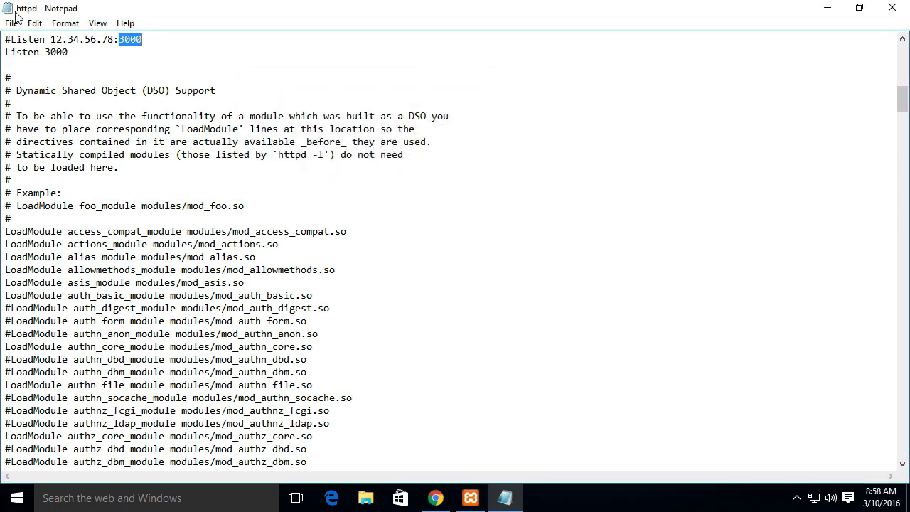
Save the edited httpd.conf and close the file
{"action": "left_click", "coordinate": [11, 23]}
{"action": "left_click", "coordinate": [29, 78]}
{"action": "left_click", "coordinate": [892, 7]}
Open Apache's httpd-ssl.conf from the XAMPP Control Panel and change its Listen port to 1443
{"action": "left_click", "coordinate": [561, 172]}
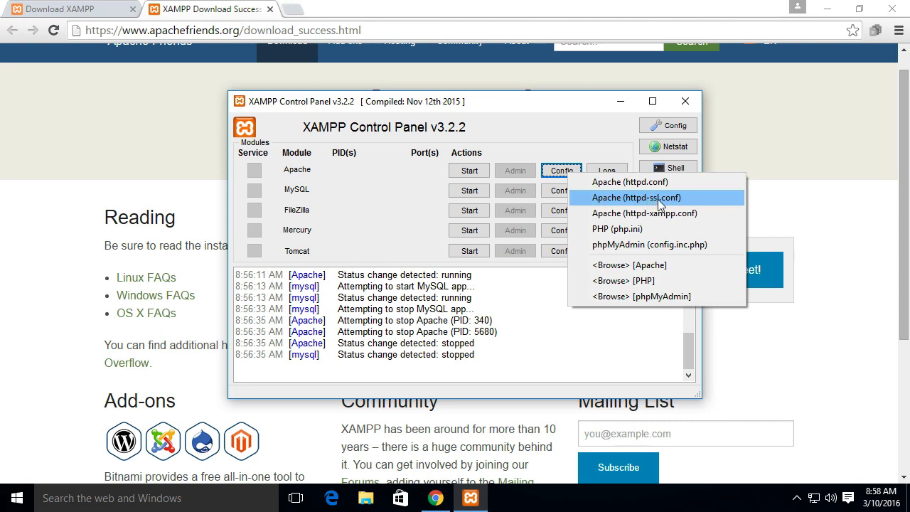
{"action": "left_click", "coordinate": [660, 200]}
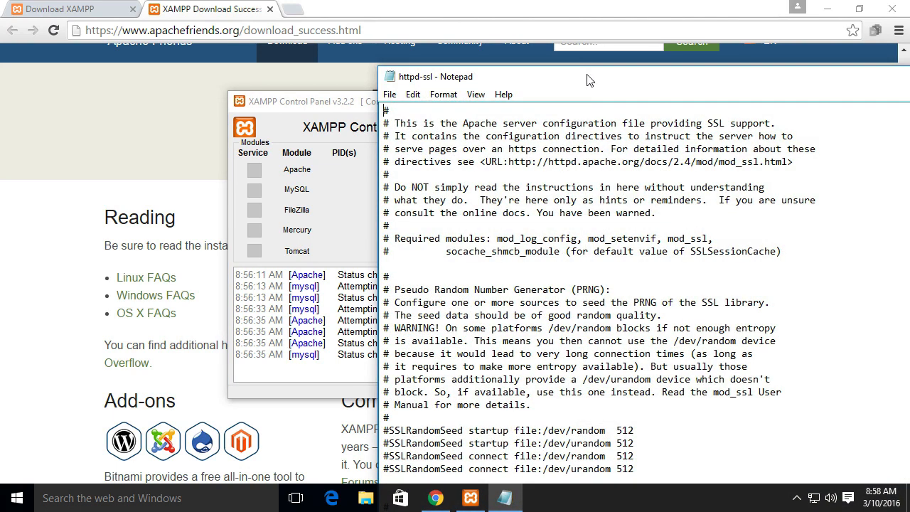
{"action": "left_click_drag", "start_coordinate": [587, 76], "coordinate": [221, 17]}
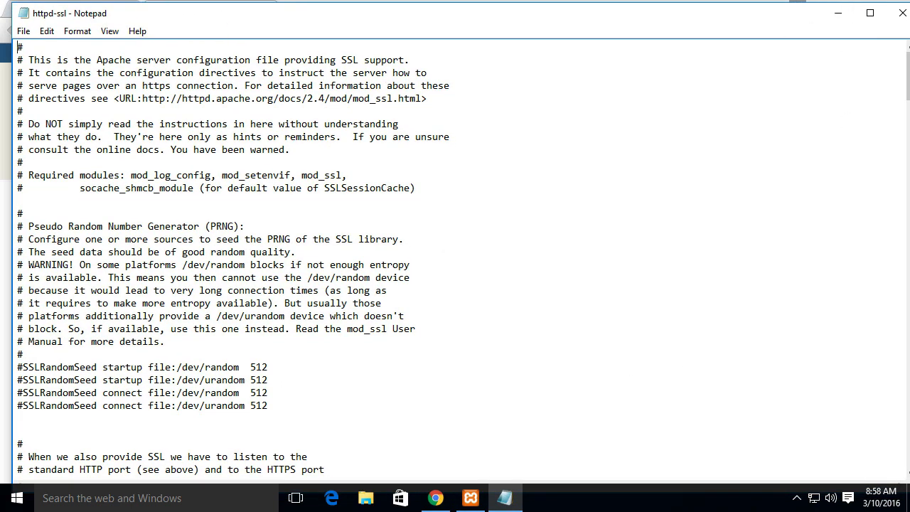
{"action": "double_click", "coordinate": [784, 20]}
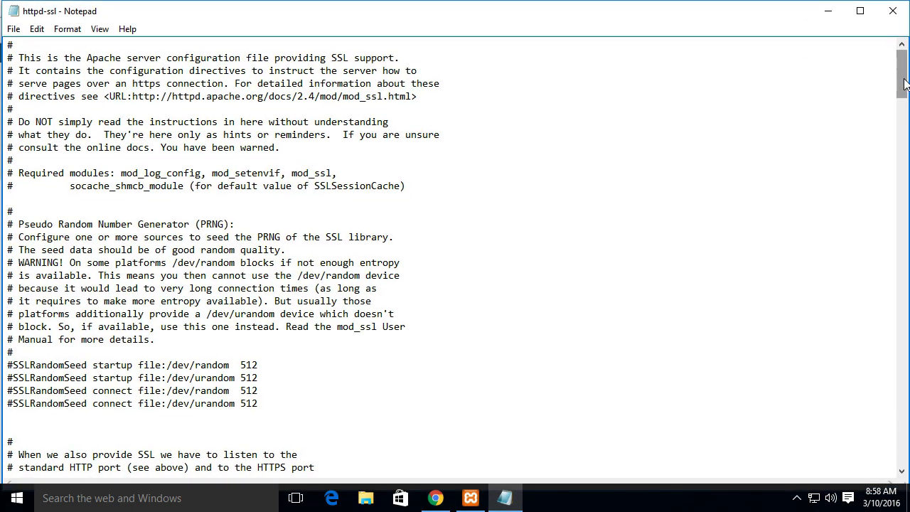
{"action": "scroll", "coordinate": [43, 413], "scroll_direction": "down", "scroll_amount": 5}
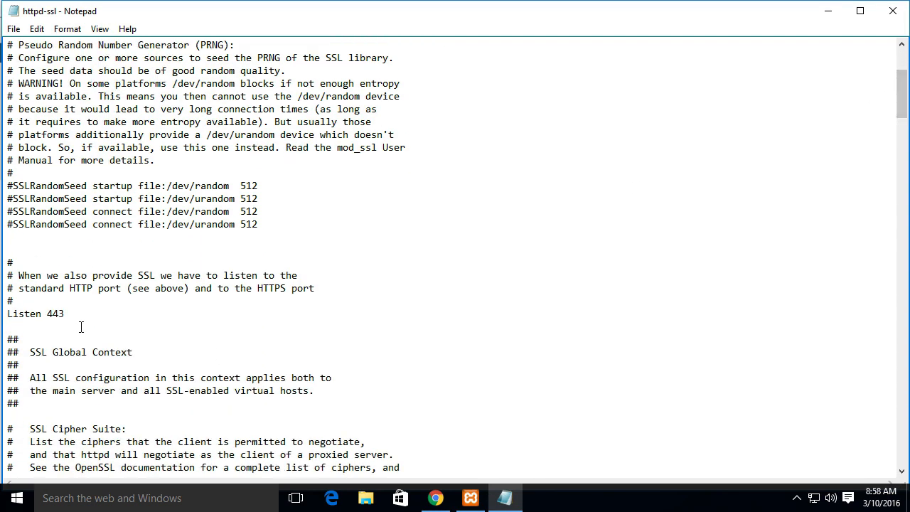
{"action": "left_click", "coordinate": [50, 314]}
{"action": "type", "text": "1"}
{"action": "left_click_drag", "start_coordinate": [899, 86], "coordinate": [899, 203]}
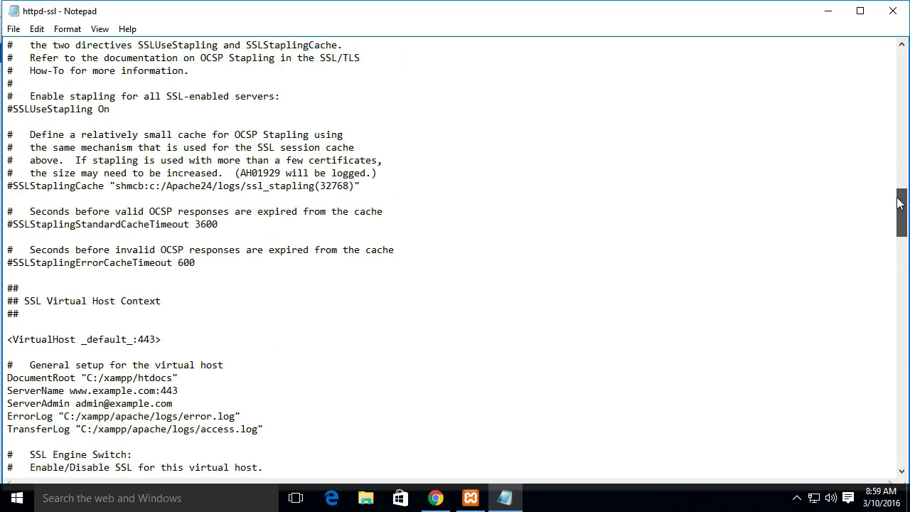
{"action": "left_click", "coordinate": [137, 339]}
{"action": "type", "text": "1"}
{"action": "left_click_drag", "start_coordinate": [900, 205], "coordinate": [901, 212]}
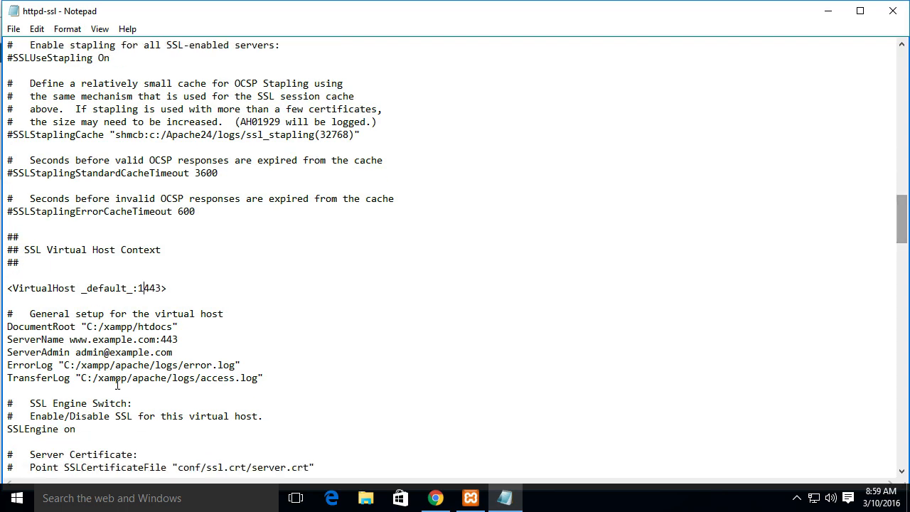
{"action": "left_click", "coordinate": [162, 339]}
{"action": "type", "text": "1"}
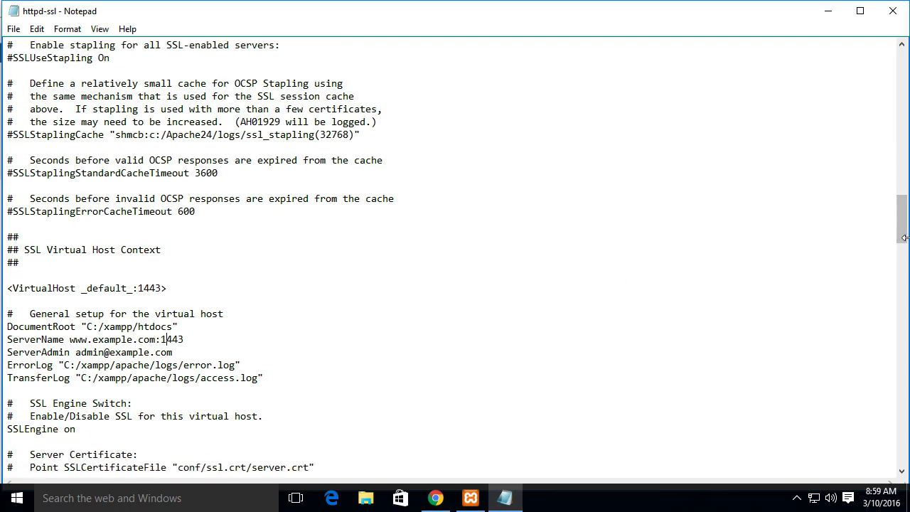
Search httpd-ssl.conf downward from the beginning for every occurrence of 443, then close the search
{"action": "left_click_drag", "start_coordinate": [904, 237], "coordinate": [768, 81]}
{"action": "key", "text": "ctrl+f"}
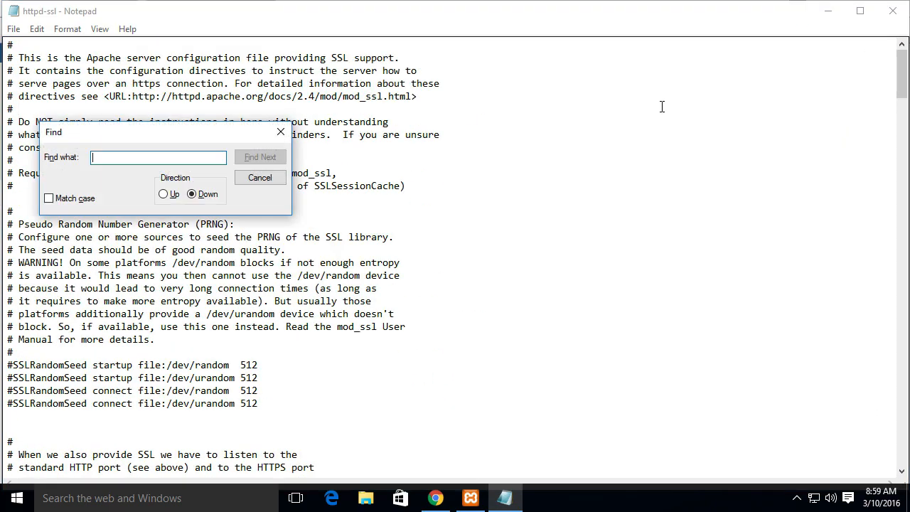
{"action": "type", "text": "443"}
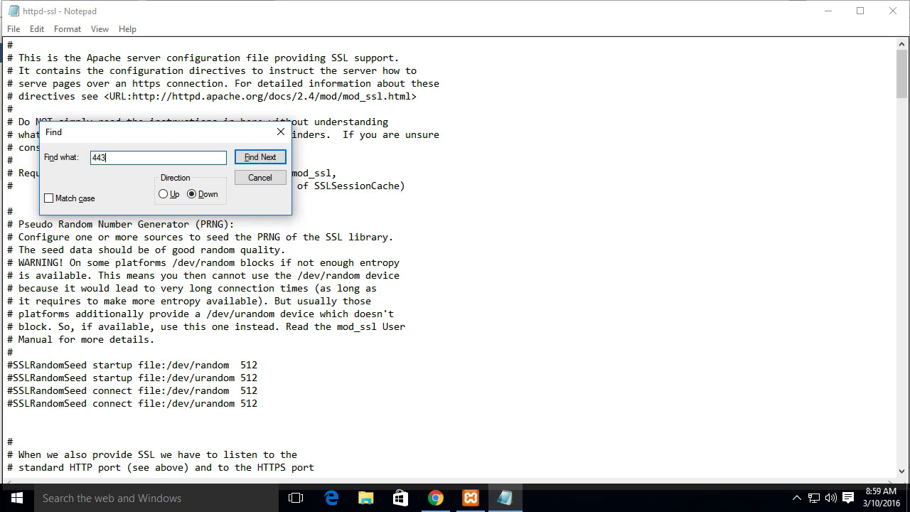
{"action": "left_click", "coordinate": [270, 157]}
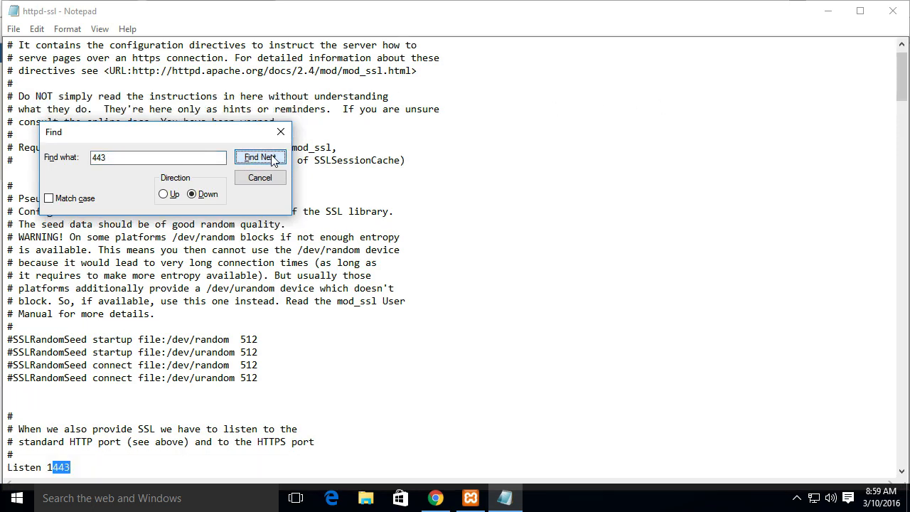
{"action": "left_click", "coordinate": [272, 160]}
{"action": "left_click", "coordinate": [272, 159]}
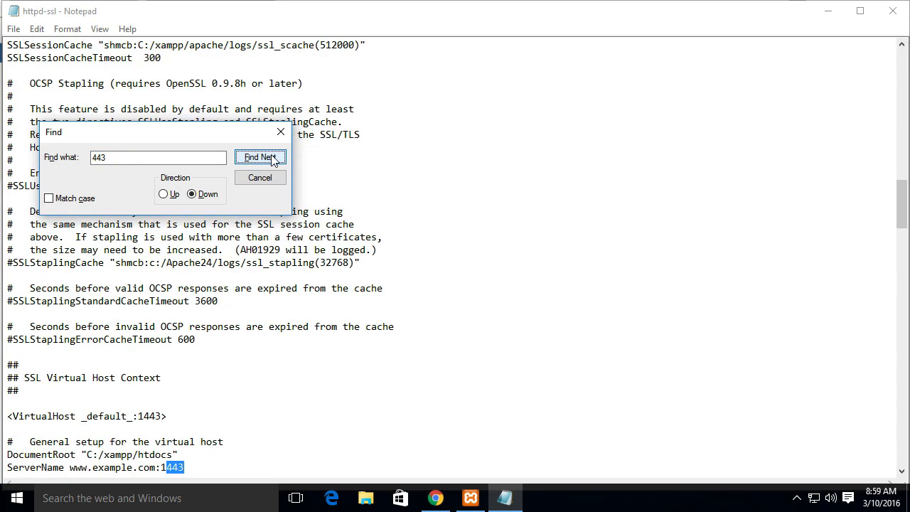
{"action": "left_click", "coordinate": [272, 159]}
{"action": "left_click", "coordinate": [494, 302]}
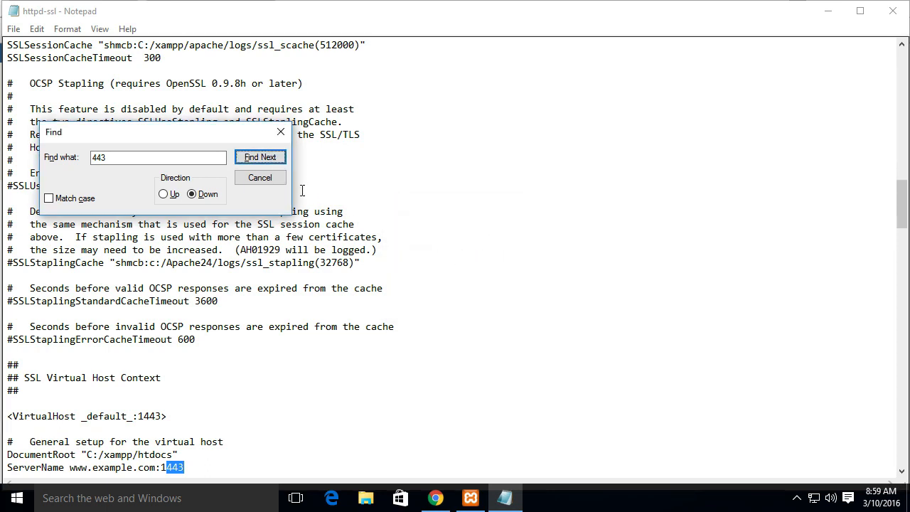
{"action": "left_click", "coordinate": [259, 178]}
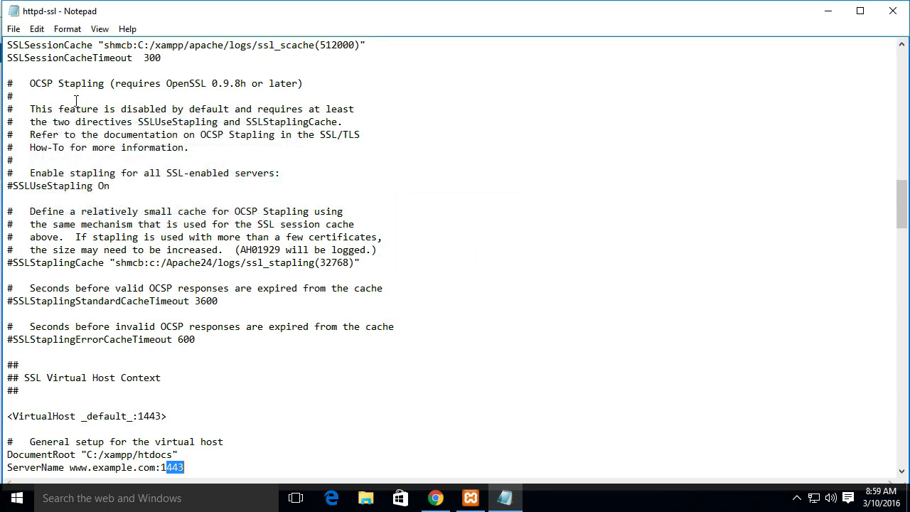
Save the edited httpd-ssl.conf and close the file
{"action": "left_click", "coordinate": [13, 29]}
{"action": "left_click", "coordinate": [32, 77]}
{"action": "left_click", "coordinate": [892, 11]}
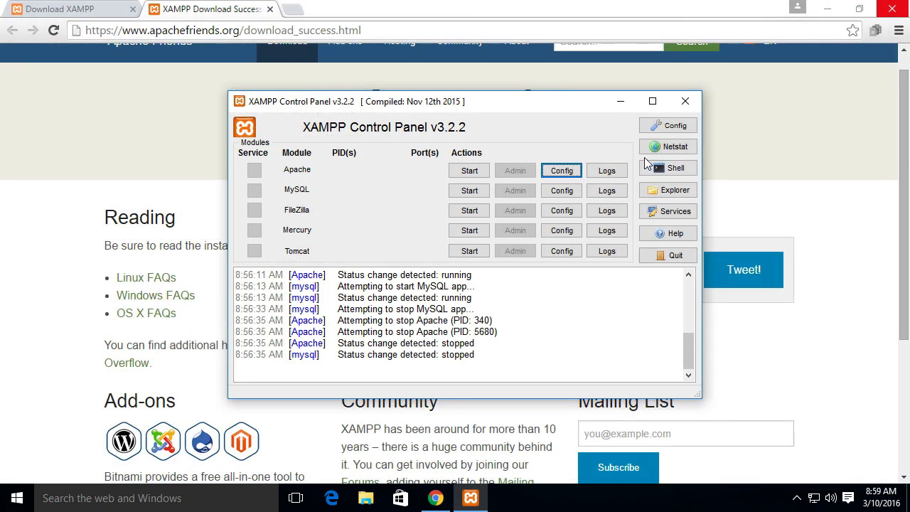
Set Apache's main port to 3000 and SSL port to 1443 in the control panel's service and port settings, and save the configuration
{"action": "left_click", "coordinate": [671, 126]}
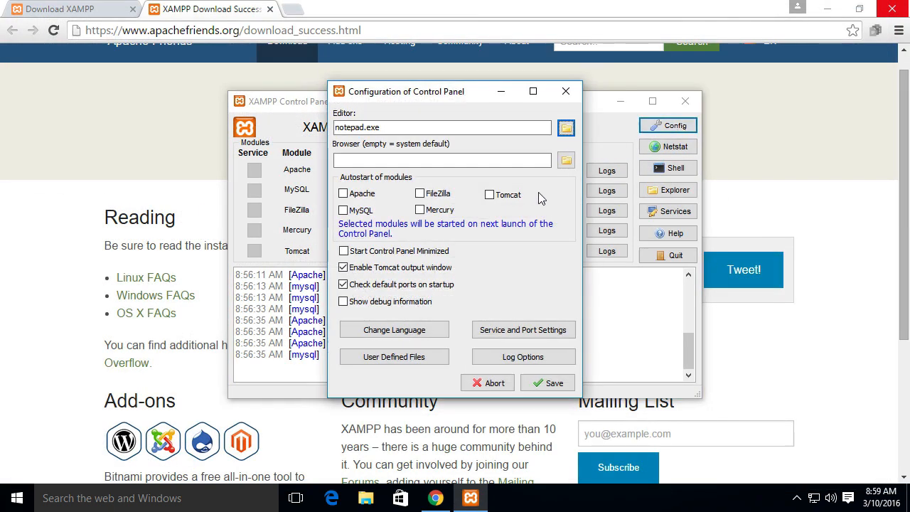
{"action": "left_click", "coordinate": [505, 334]}
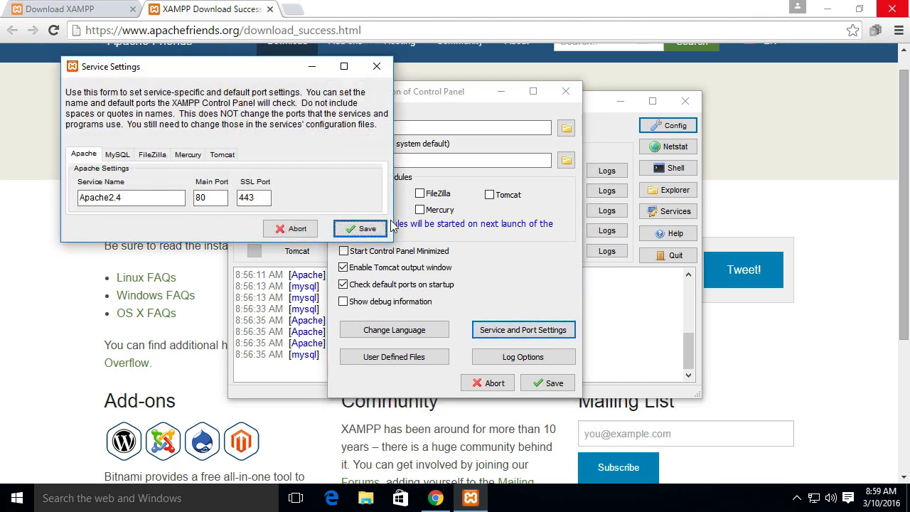
{"action": "left_click", "coordinate": [241, 197]}
{"action": "type", "text": "1"}
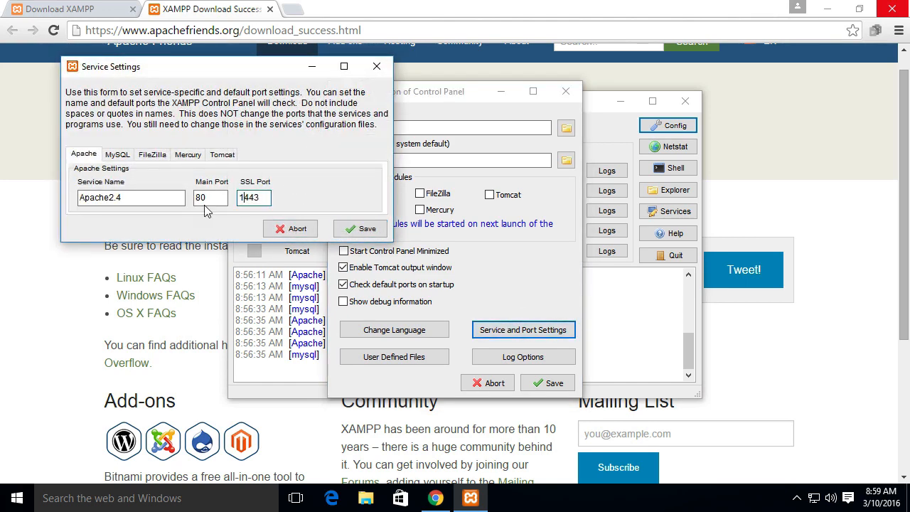
{"action": "left_click", "coordinate": [210, 200]}
{"action": "double_click", "coordinate": [209, 200]}
{"action": "type", "text": "3"}
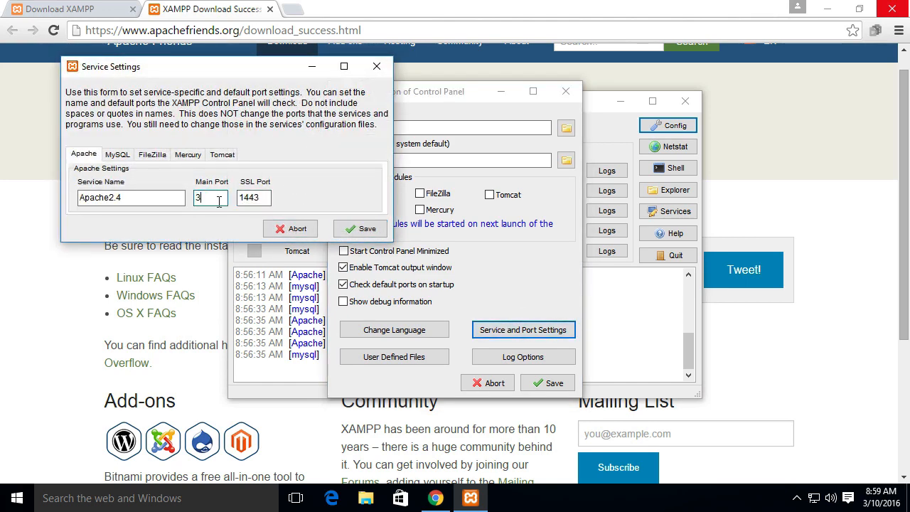
{"action": "type", "text": "000"}
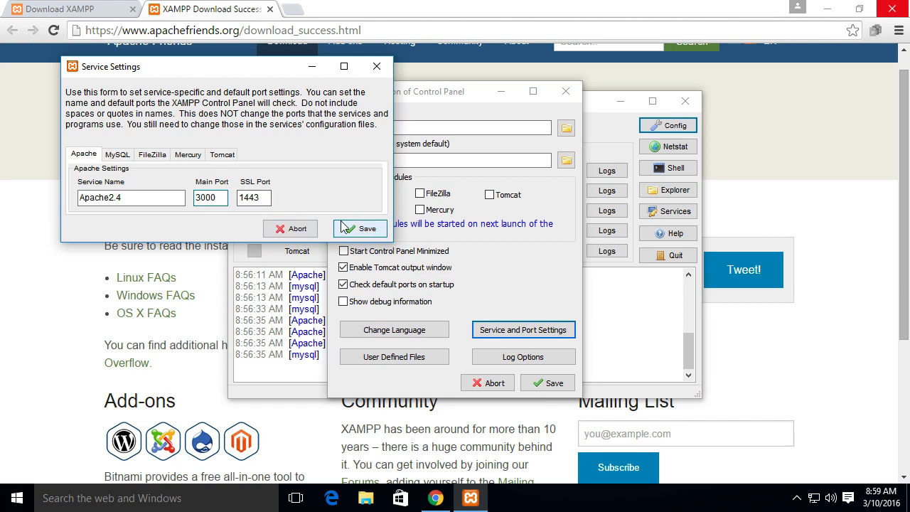
{"action": "left_click", "coordinate": [360, 228]}
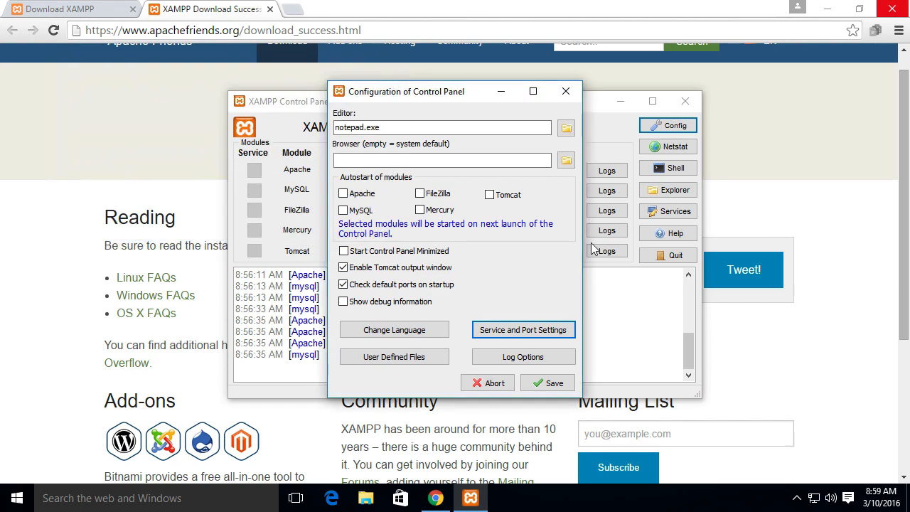
{"action": "left_click", "coordinate": [569, 383]}
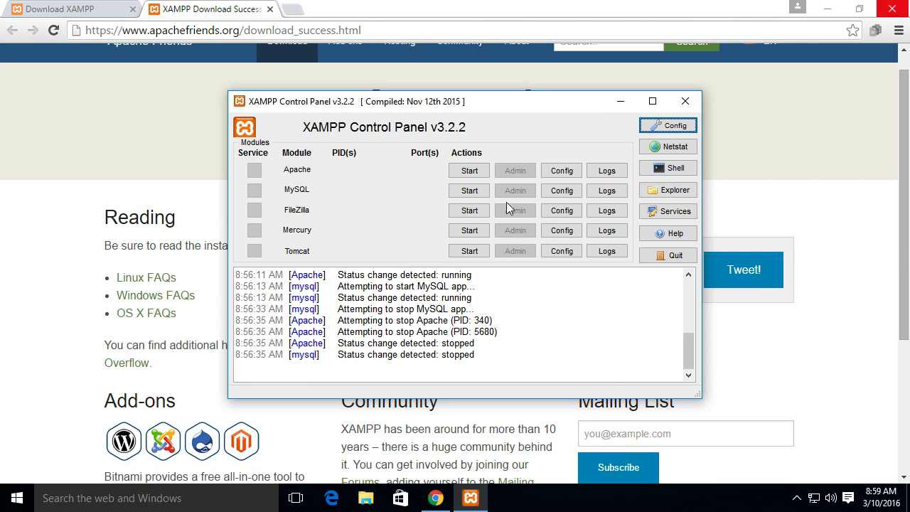
Start the Apache and MySQL modules and close the XAMPP Control Panel window
{"action": "left_click", "coordinate": [469, 170]}
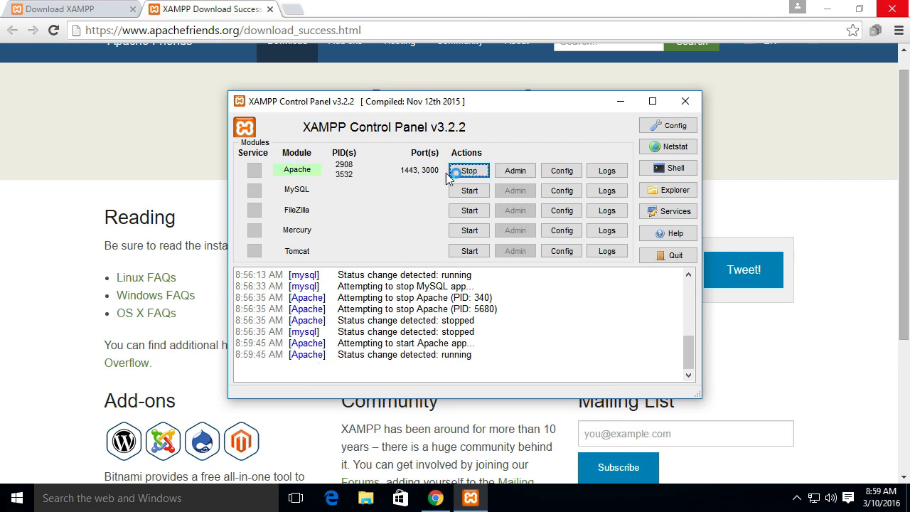
{"action": "left_click", "coordinate": [469, 190]}
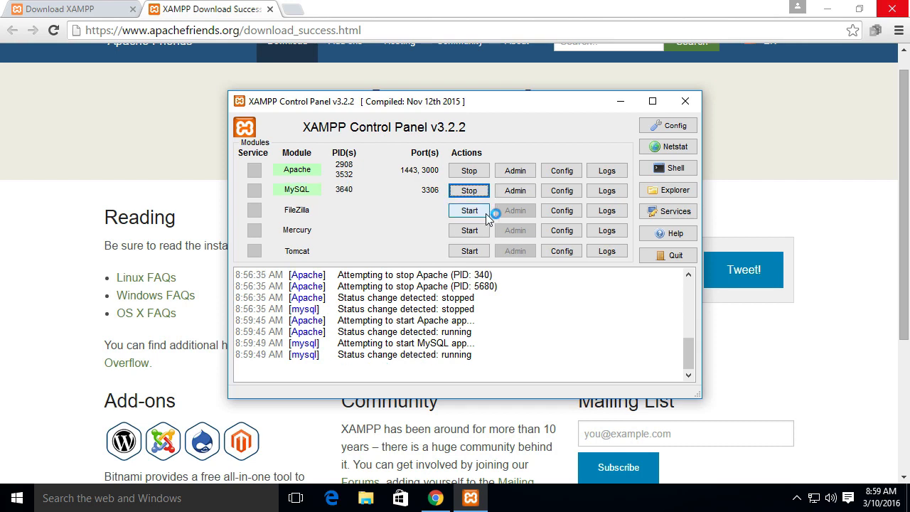
{"action": "left_click", "coordinate": [684, 101]}
Load localhost:3000 in a new Chrome tab
{"action": "left_click", "coordinate": [291, 10]}
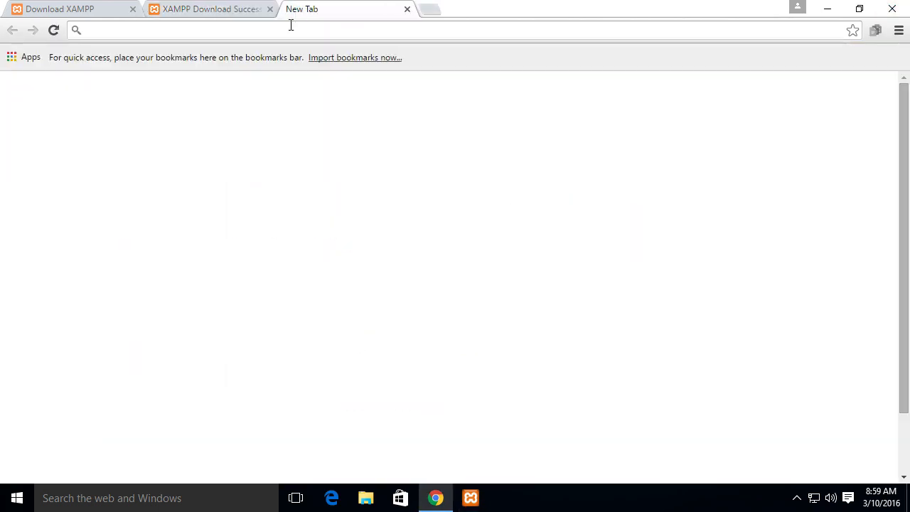
{"action": "type", "text": "local"}
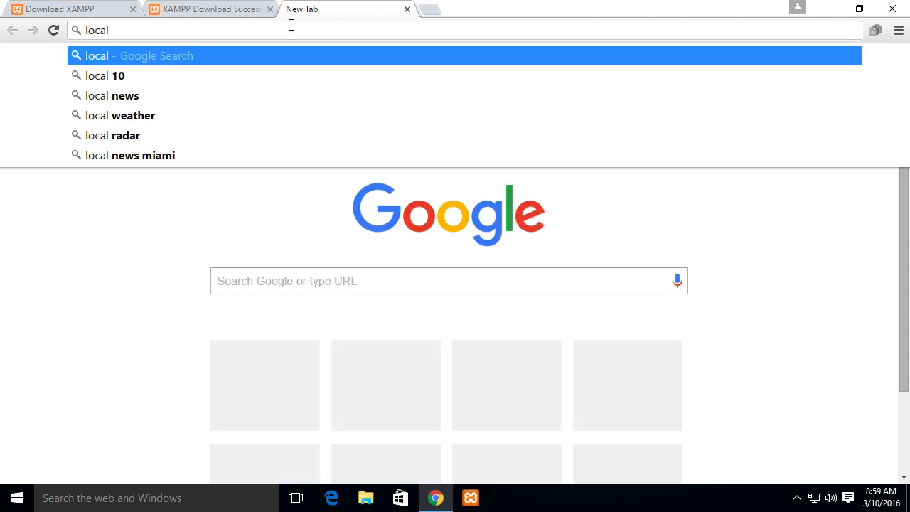
{"action": "type", "text": "host:"}
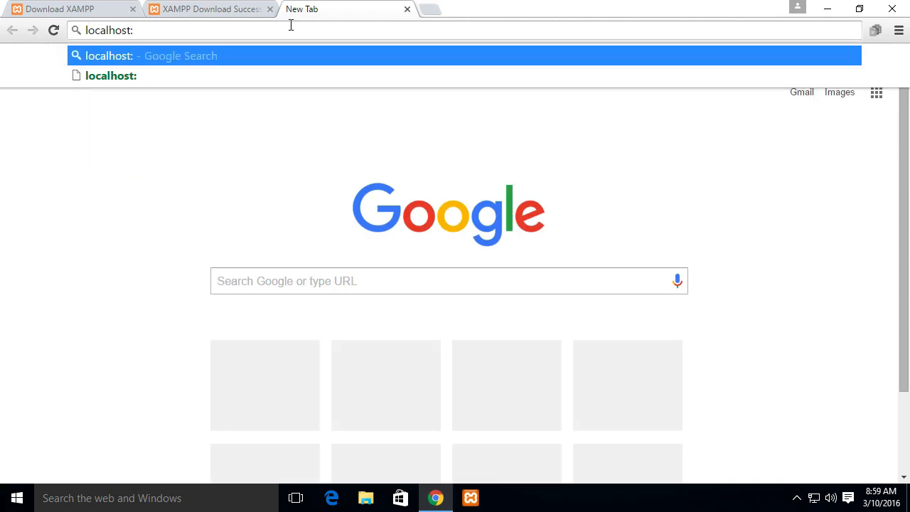
{"action": "type", "text": "3000/dashboard/"}
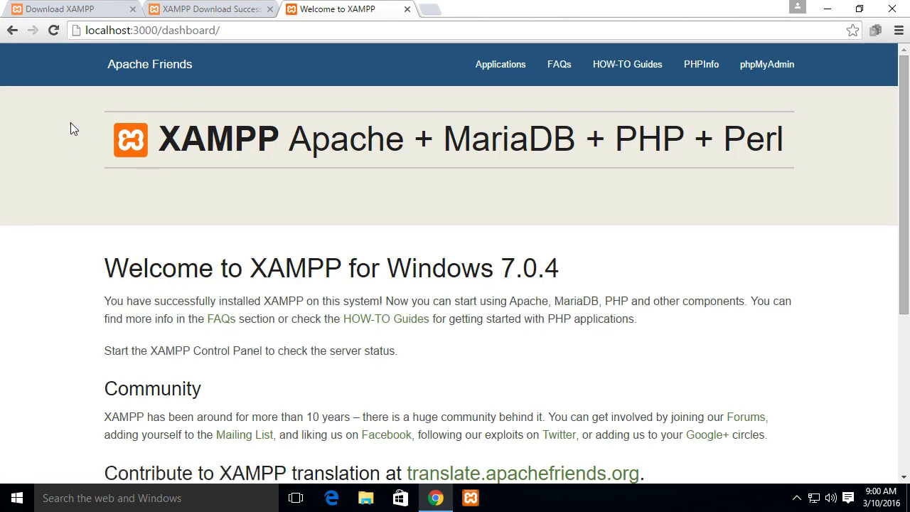
Examine the XAMPP welcome page and the port number in its address
{"action": "left_click_drag", "start_coordinate": [70, 129], "coordinate": [648, 466]}
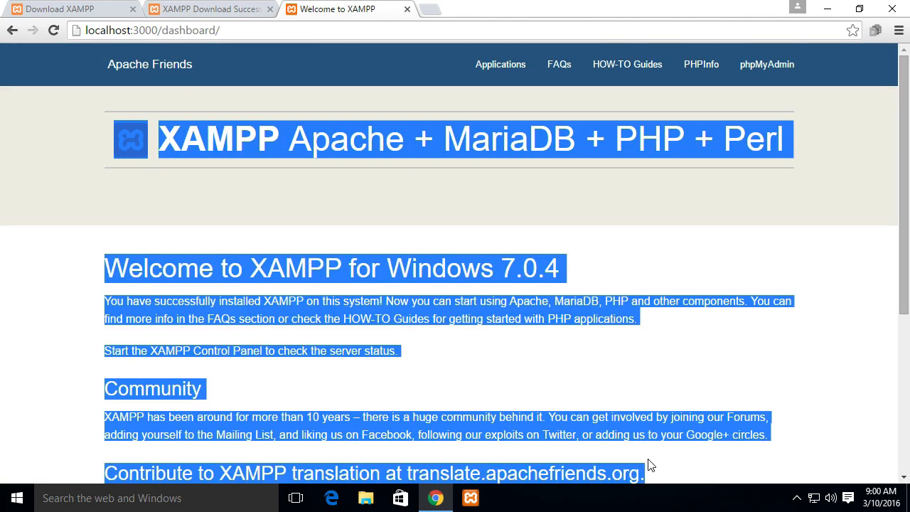
{"action": "left_click", "coordinate": [715, 258]}
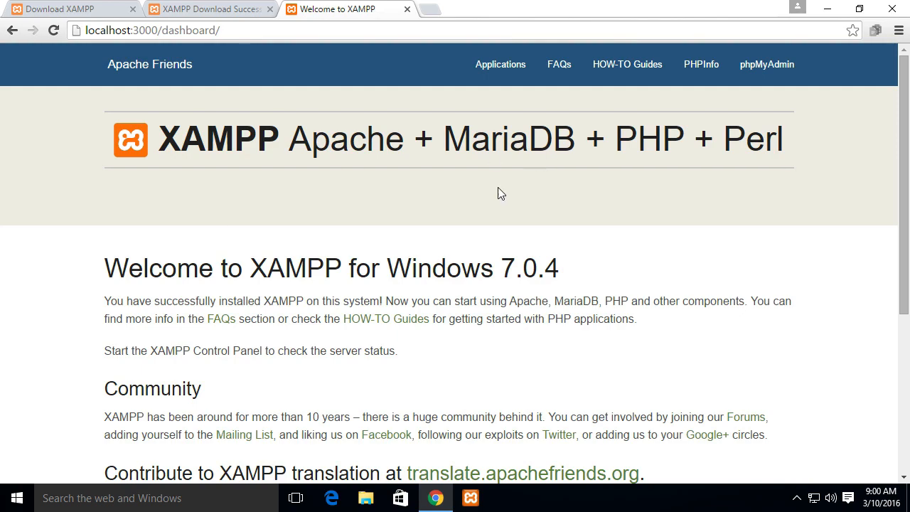
{"action": "left_click_drag", "start_coordinate": [902, 145], "coordinate": [886, 100]}
{"action": "left_click_drag", "start_coordinate": [134, 29], "coordinate": [181, 30]}
{"action": "left_click", "coordinate": [222, 28]}
Check the phpMyAdmin, PHPInfo and Applications pages from the dashboard, then return and look over the whole welcome page
{"action": "left_click", "coordinate": [754, 66]}
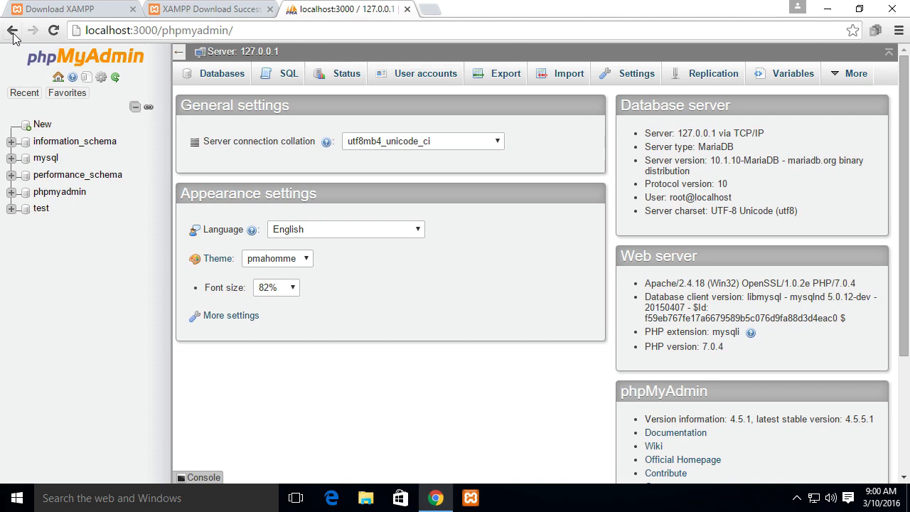
{"action": "left_click", "coordinate": [13, 29]}
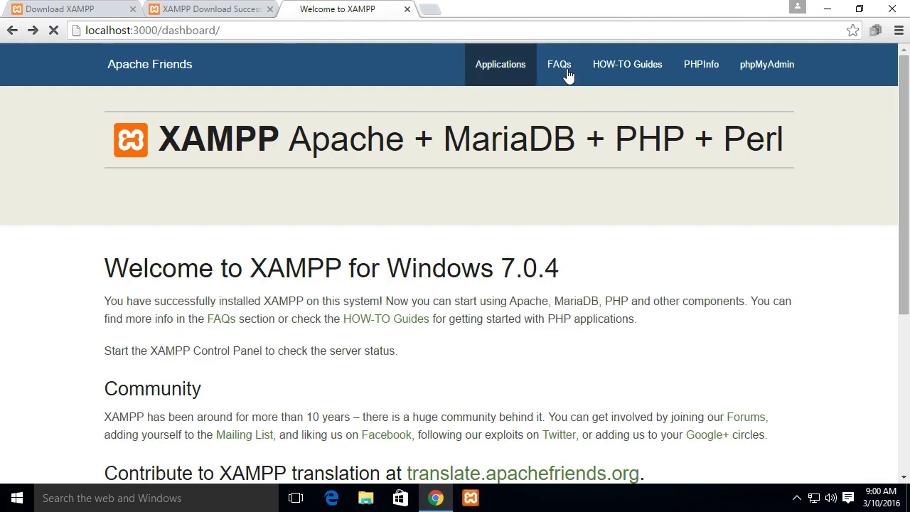
{"action": "left_click", "coordinate": [688, 71]}
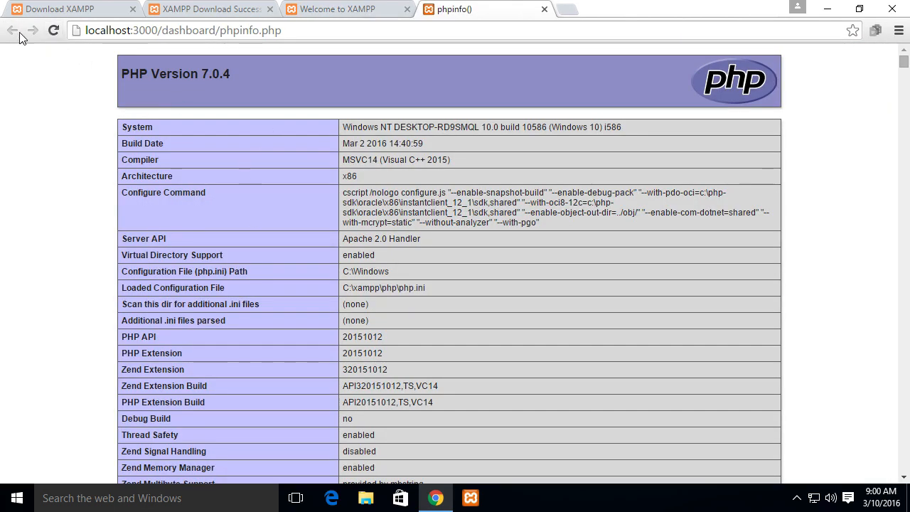
{"action": "left_click", "coordinate": [327, 10]}
{"action": "left_click", "coordinate": [504, 65]}
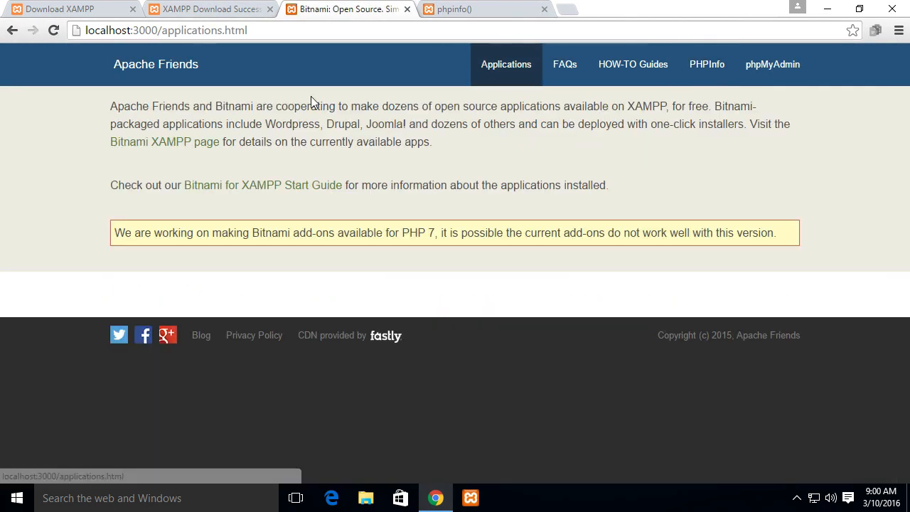
{"action": "left_click", "coordinate": [12, 31]}
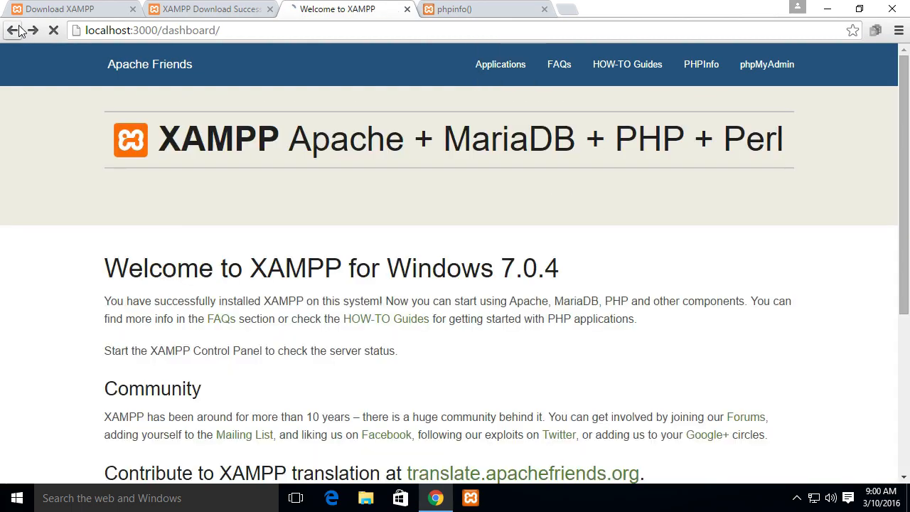
{"action": "scroll", "coordinate": [570, 306], "scroll_direction": "down", "scroll_amount": 4}
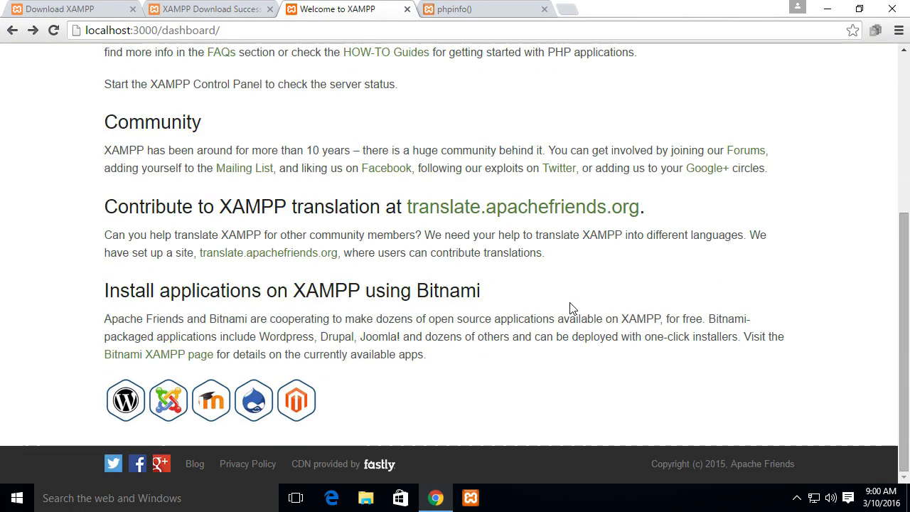
{"action": "scroll", "coordinate": [571, 307], "scroll_direction": "up", "scroll_amount": 4}
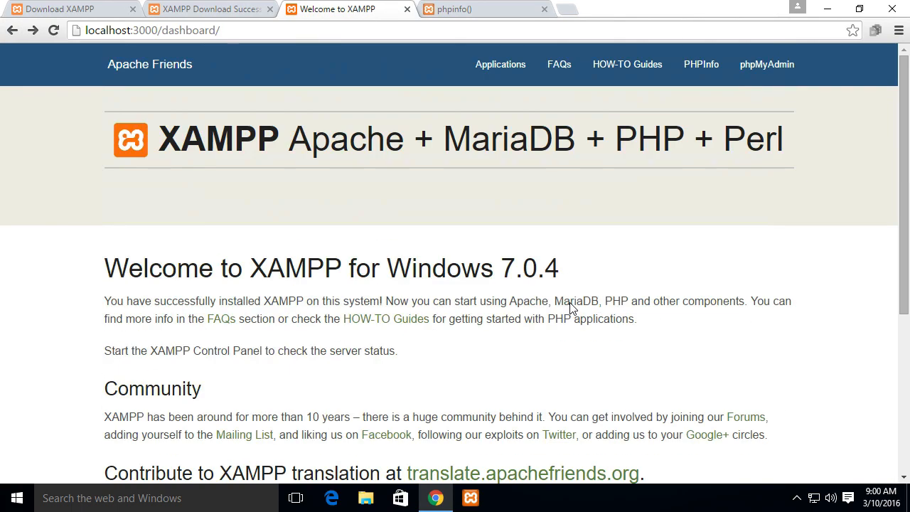